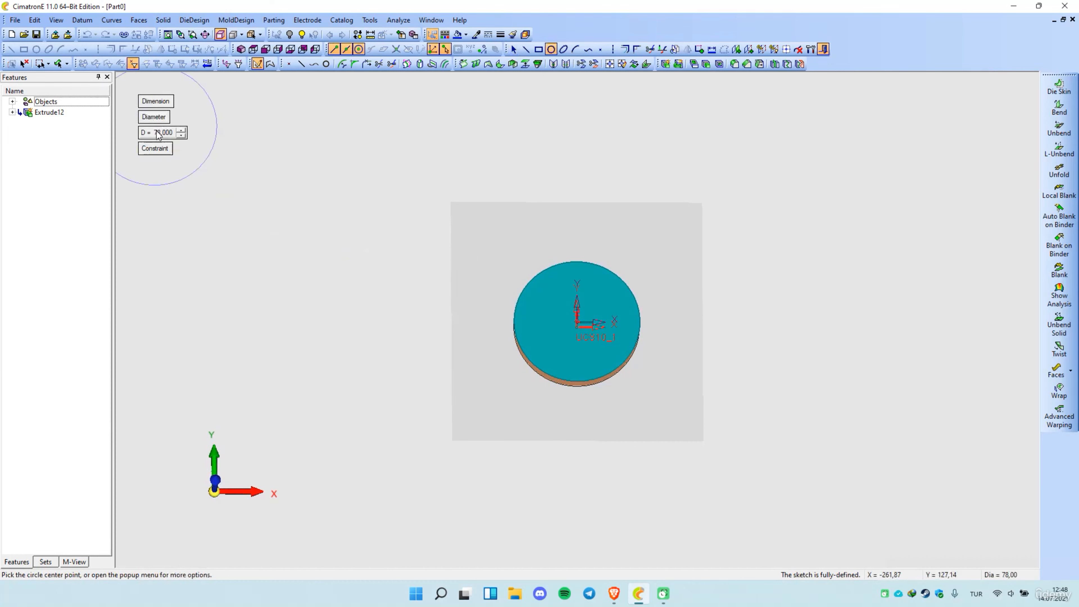
Sketch a 90 mm diameter circle centred on the sketch origin, around the disc
click(159, 134)
text(90)
key(Return)
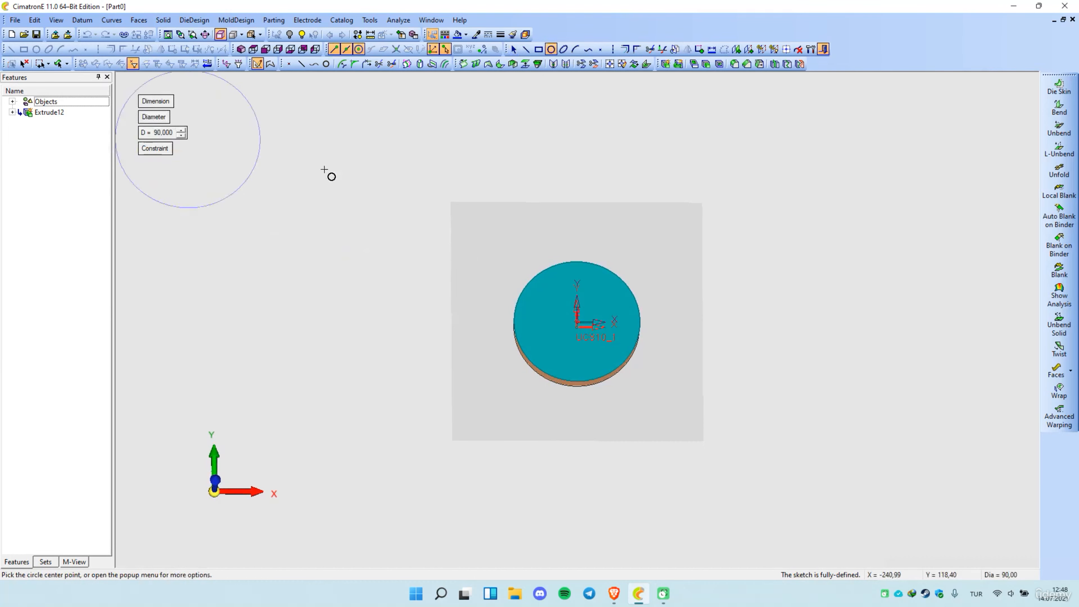
scroll(586, 334, up, 6)
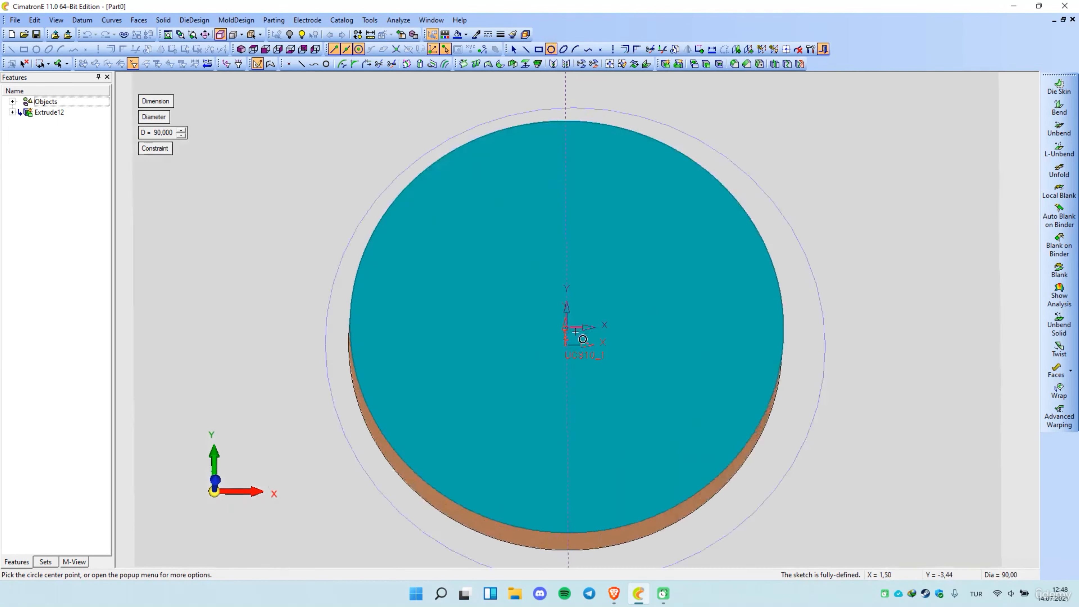
click(572, 332)
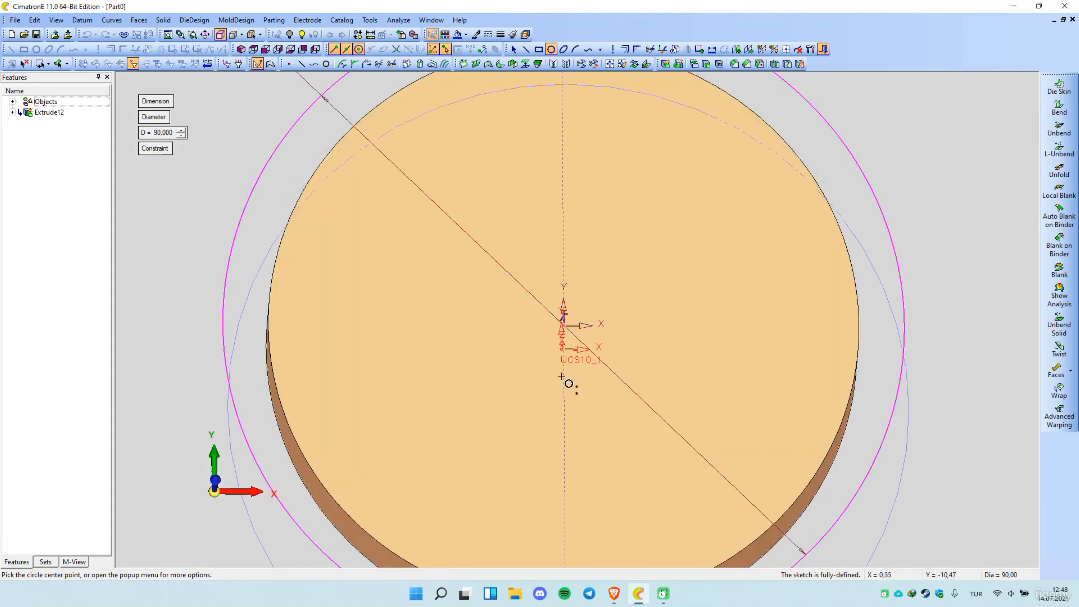
key(Escape)
scroll(572, 287, down, 5)
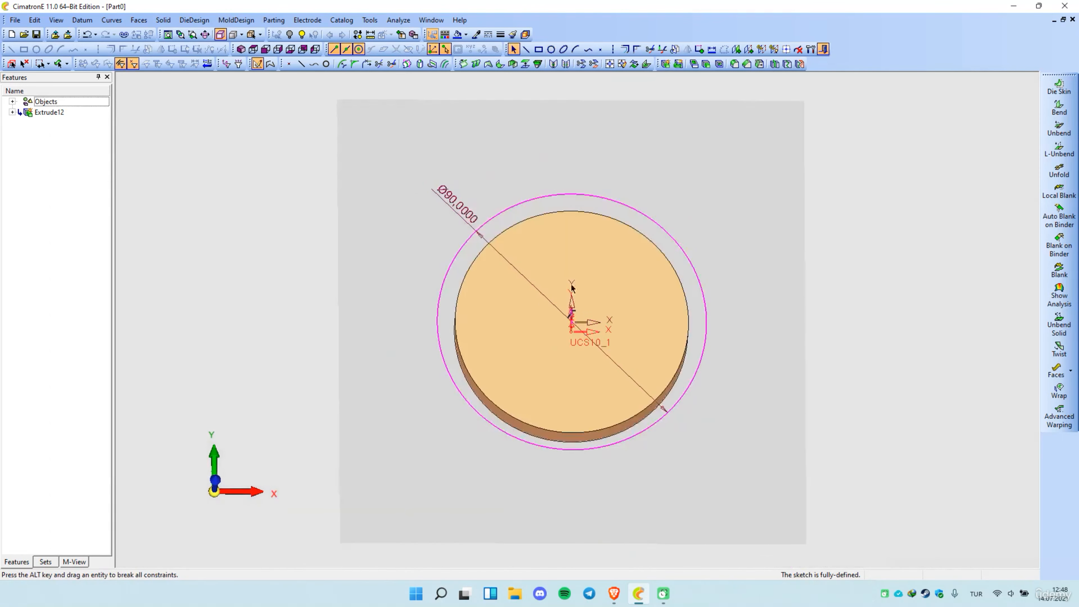
scroll(622, 193, up, 2)
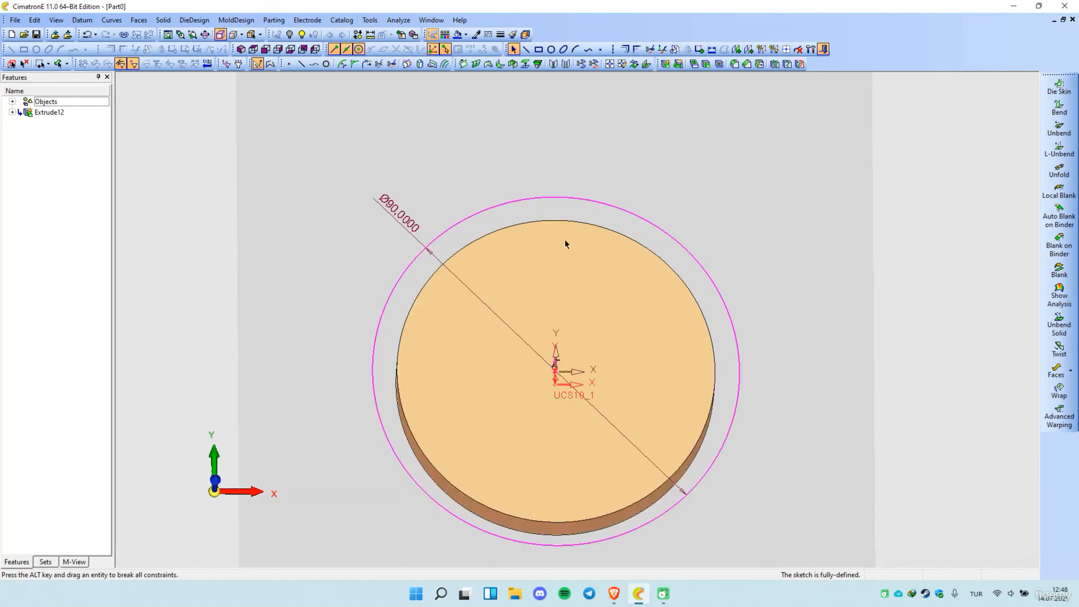
Project the disc's circular top edge onto the sketch plane as sketch geometry
right_click(281, 155)
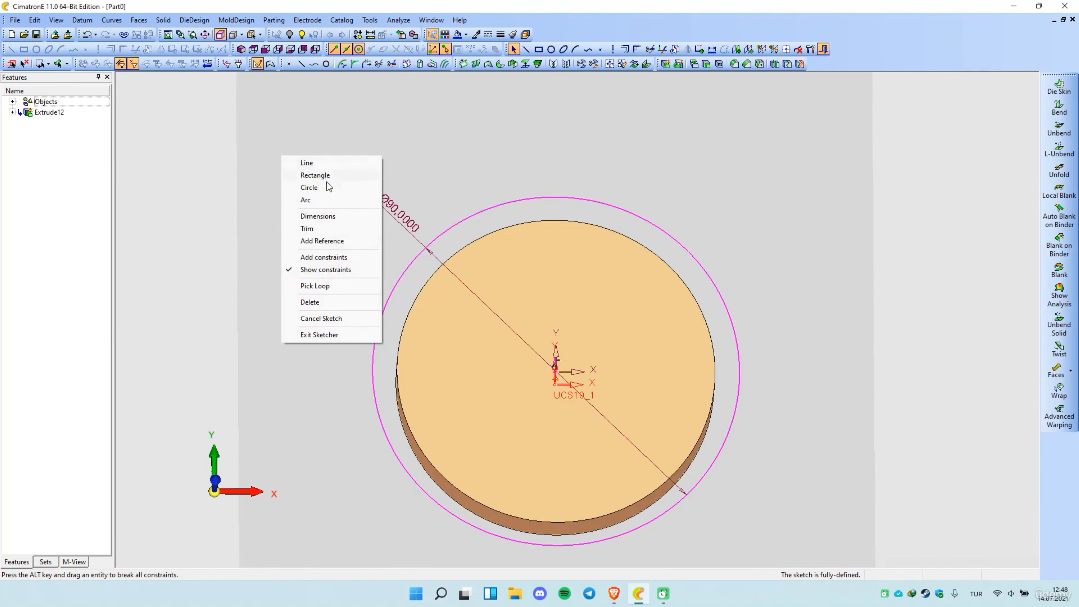
click(746, 72)
click(736, 49)
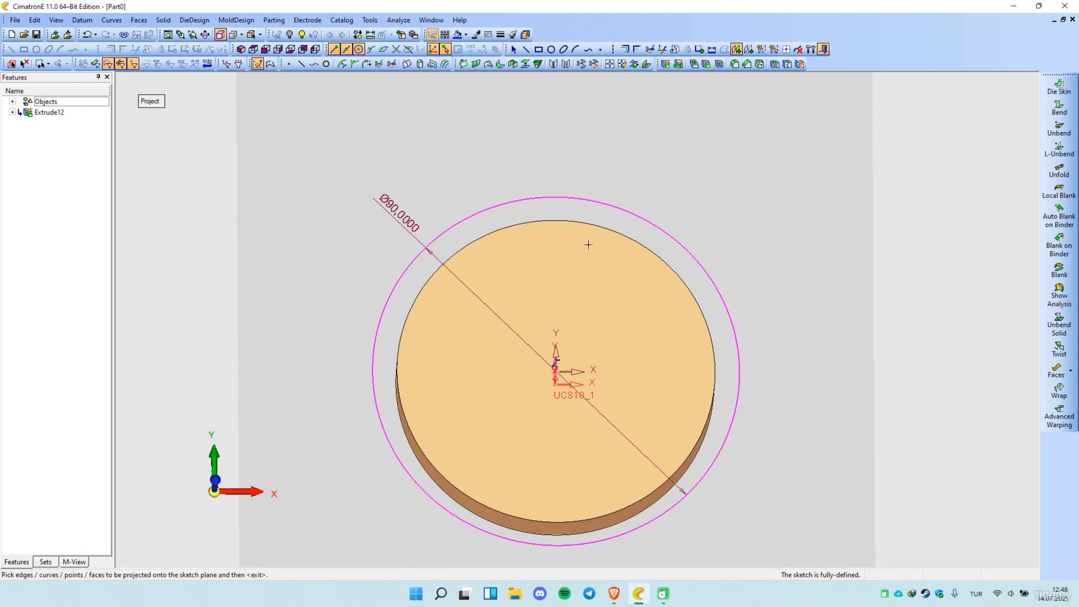
click(602, 228)
middle_click(573, 148)
Sketch a vertical centre line from the origin up to the 90 mm circle
right_click(592, 131)
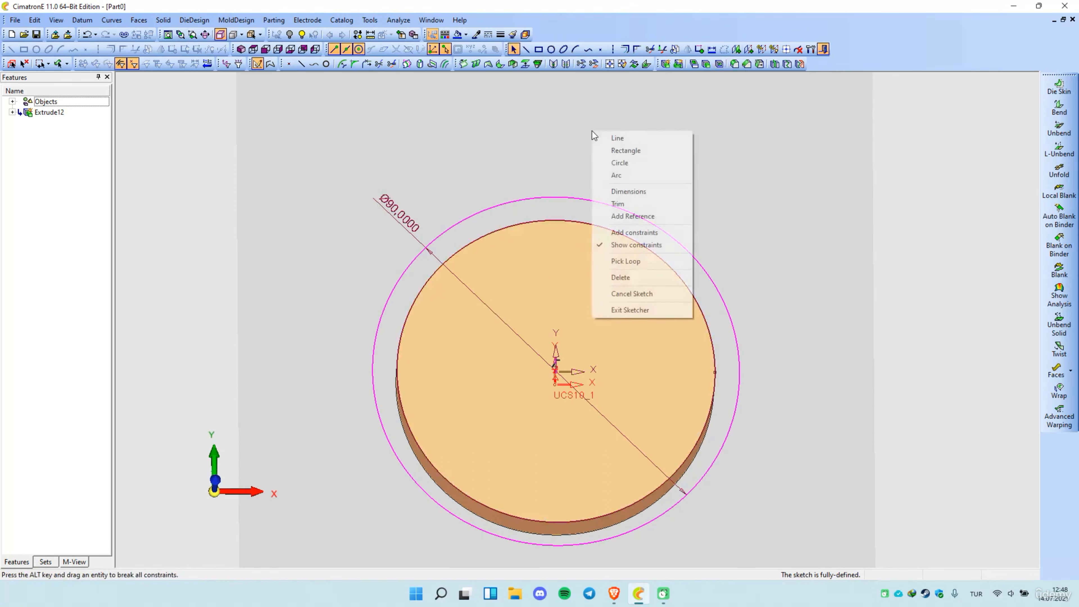
click(621, 138)
click(556, 371)
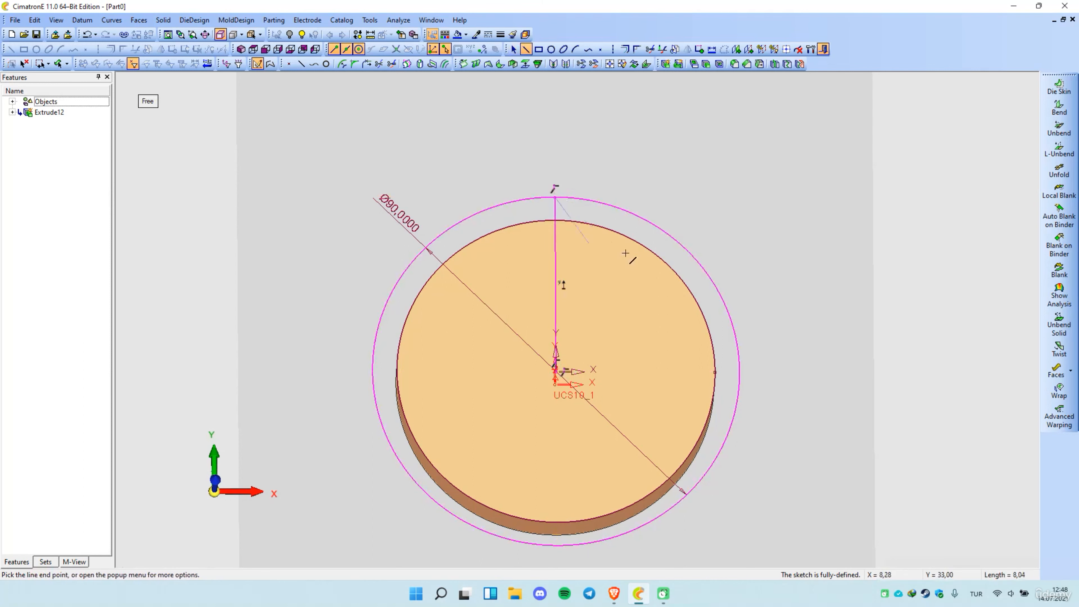
click(651, 198)
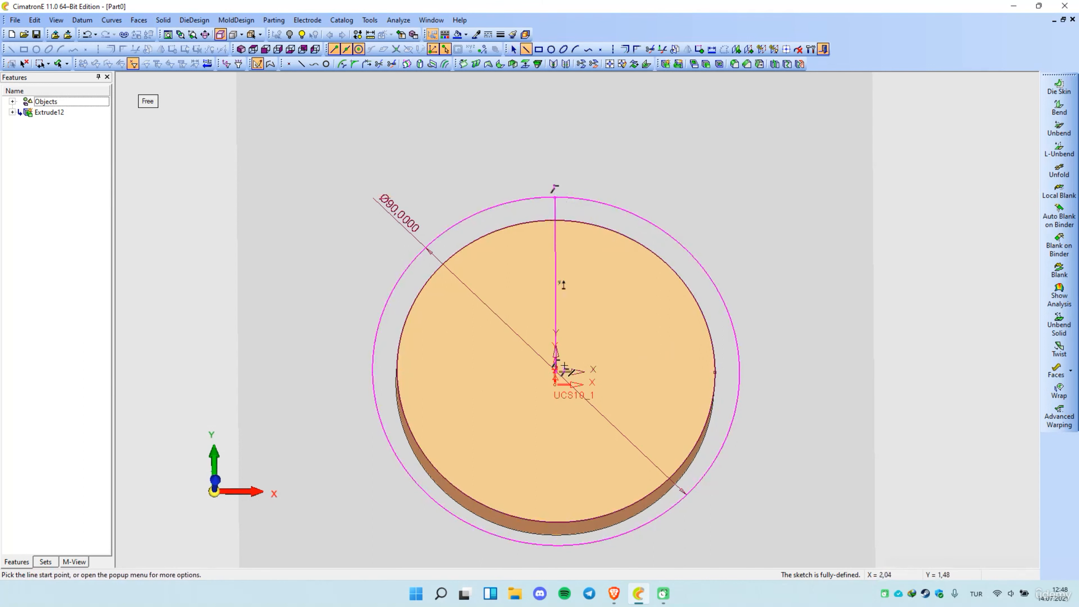
key(Escape)
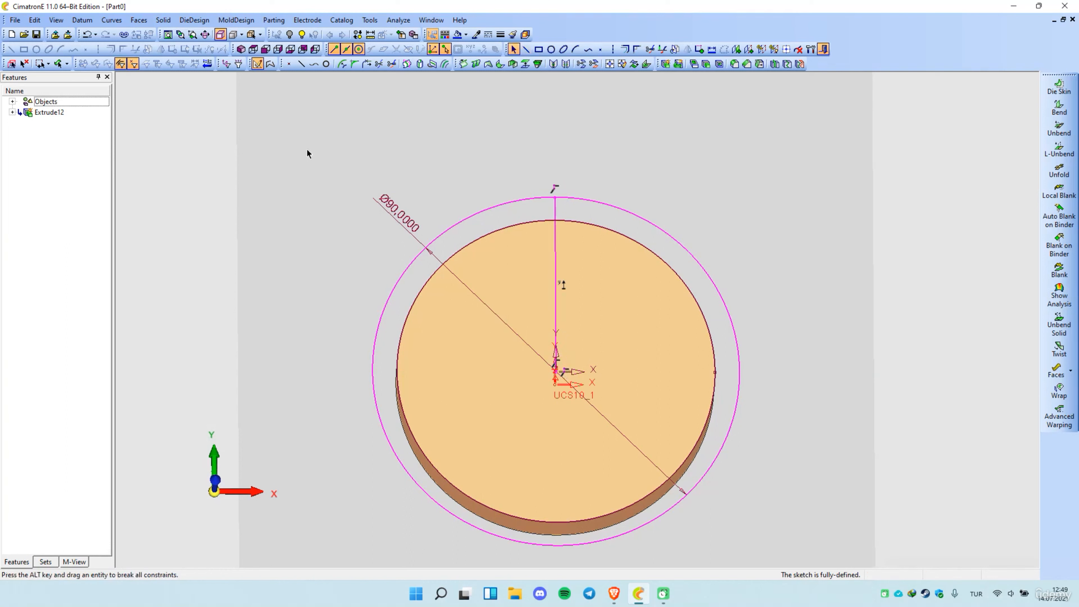
Sketch two short vertical lines between the projected disc edge and the 90 mm circle, one on each side of the centre line
right_click(307, 151)
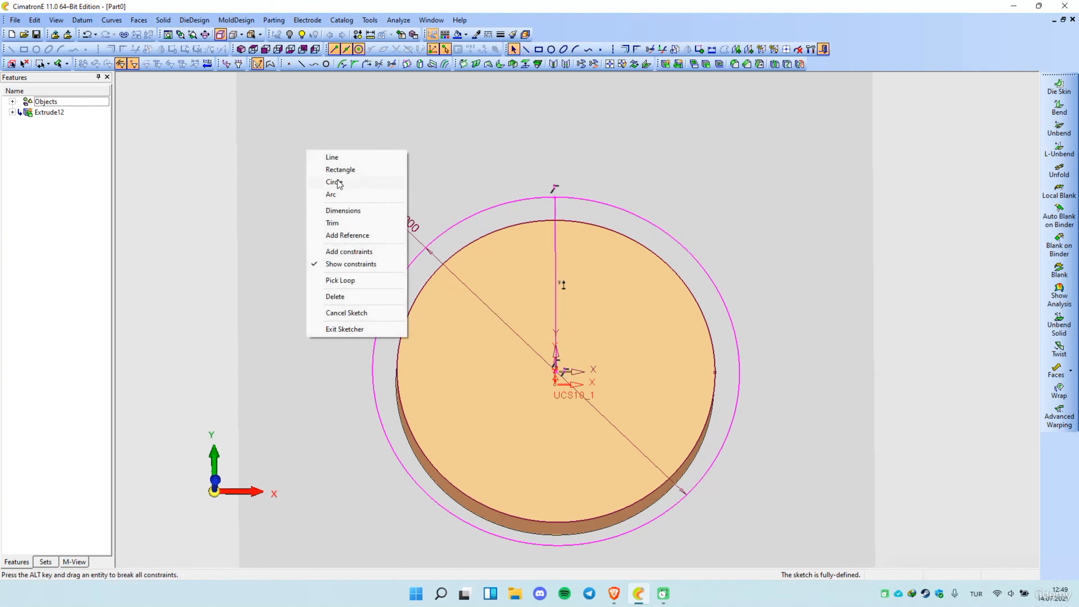
click(346, 157)
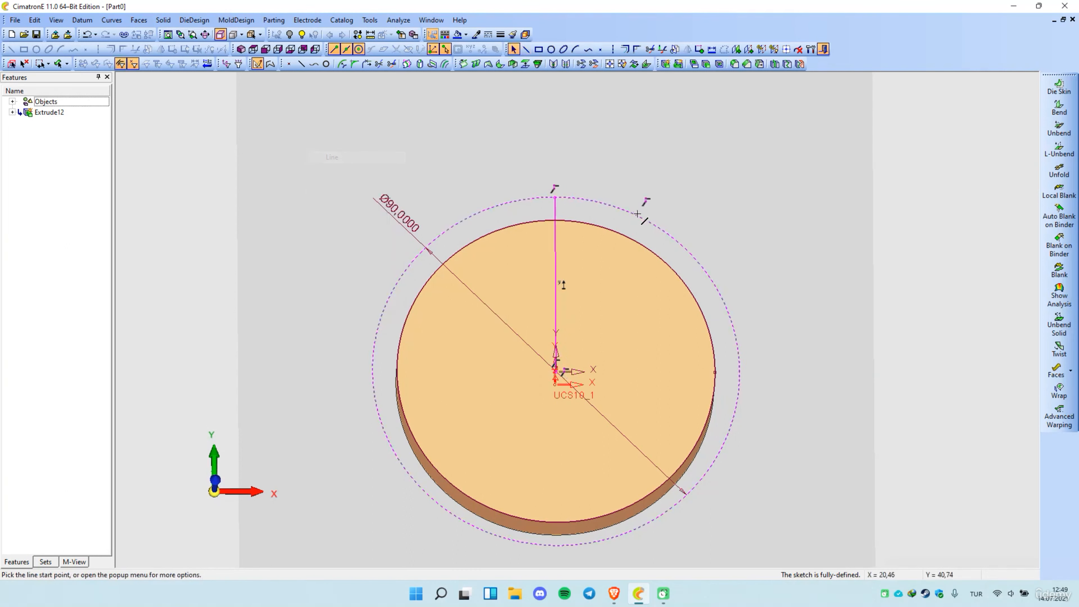
click(581, 222)
click(582, 197)
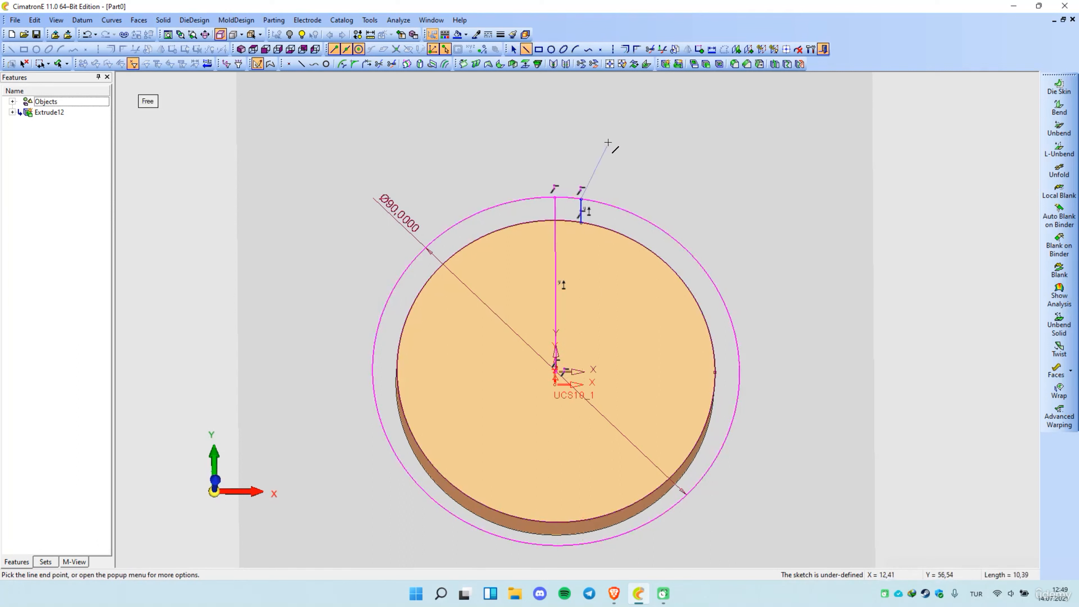
middle_click(587, 139)
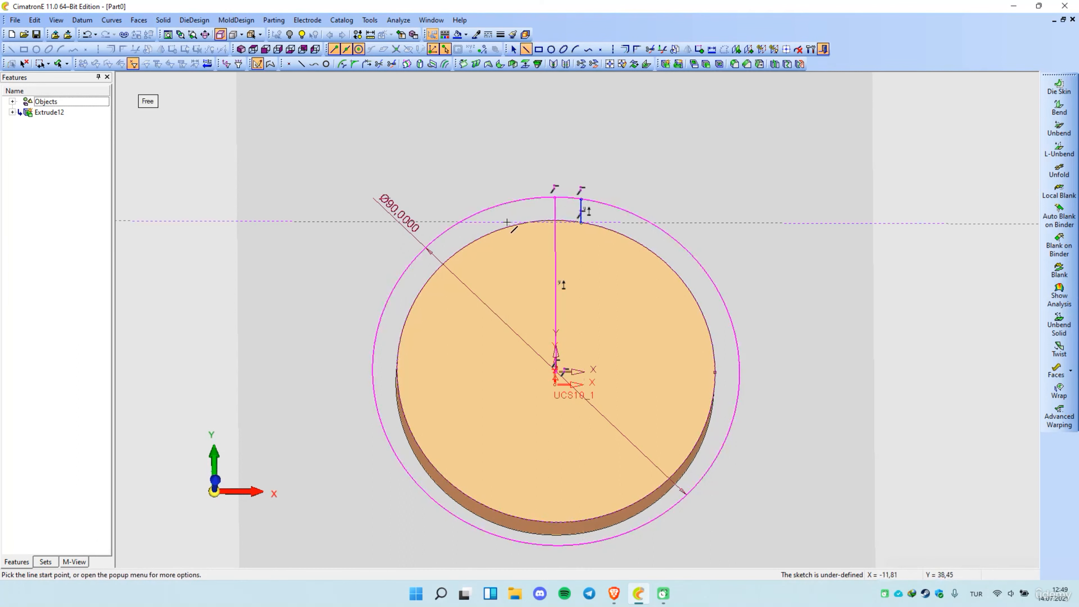
click(525, 223)
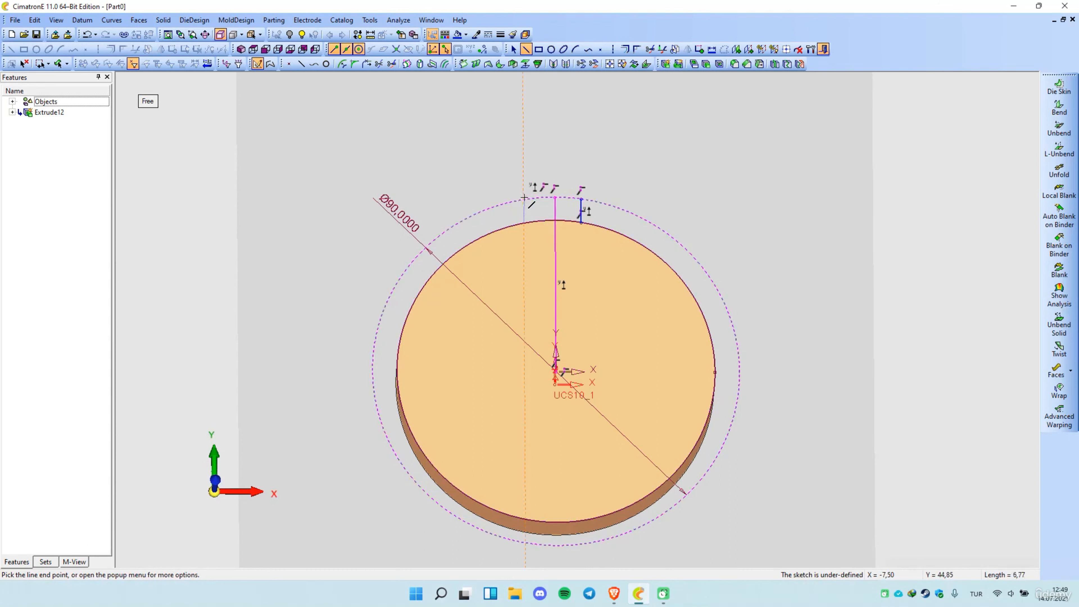
click(524, 199)
middle_click(494, 144)
Dimension the short line right of the centre line at 5 mm from it
scroll(570, 198, up, 3)
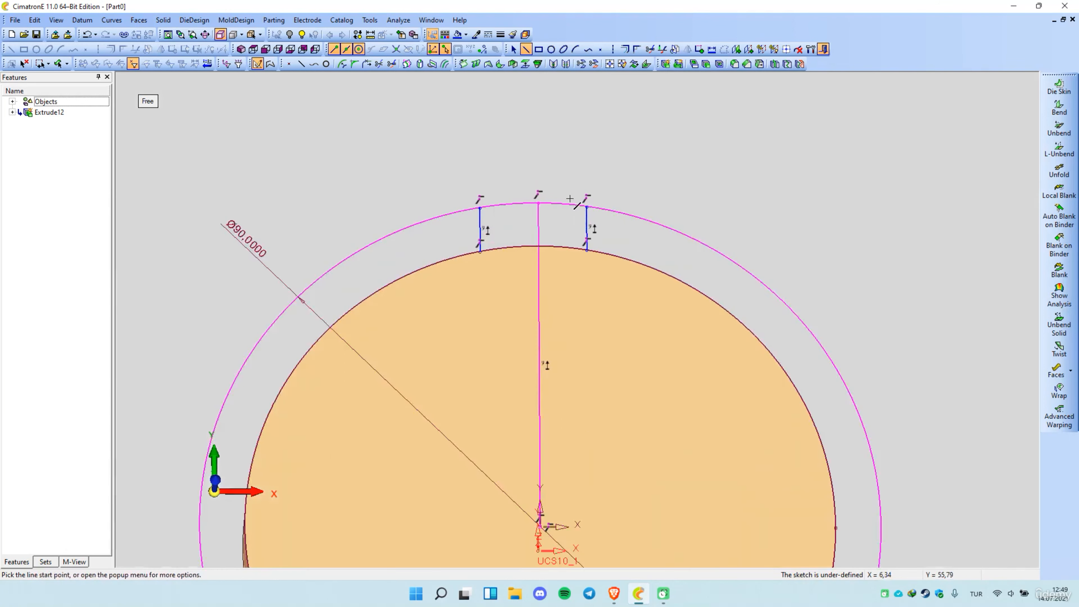
right_click(607, 143)
click(643, 203)
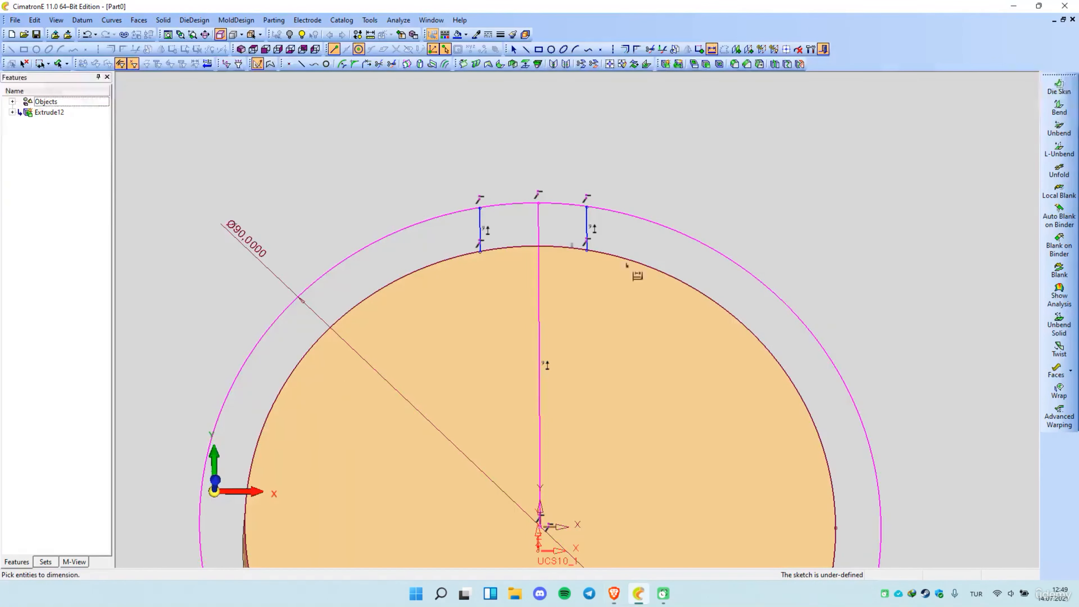
click(586, 228)
click(539, 233)
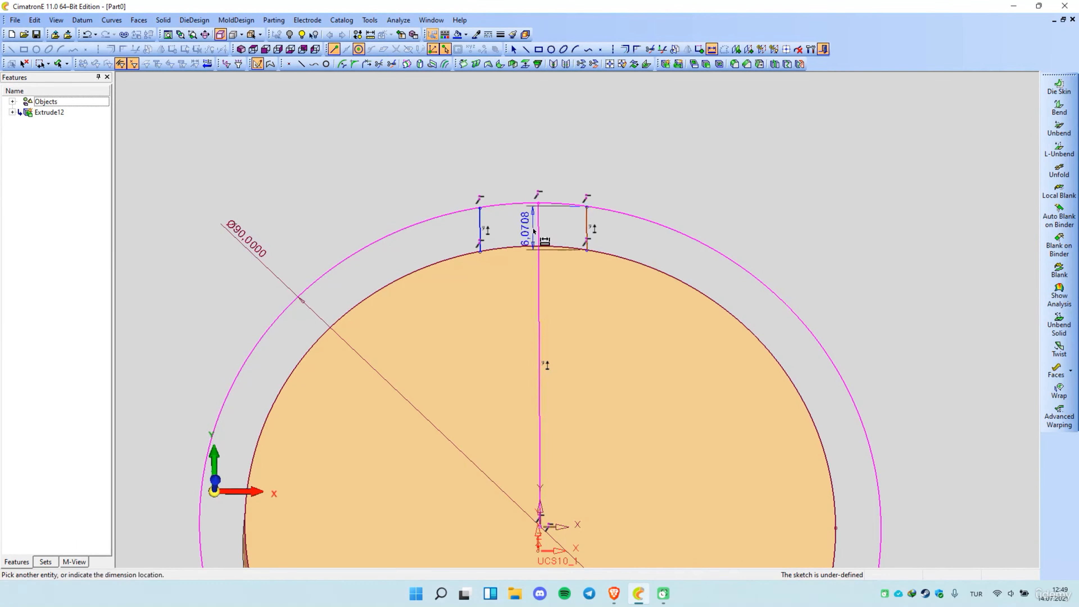
click(568, 253)
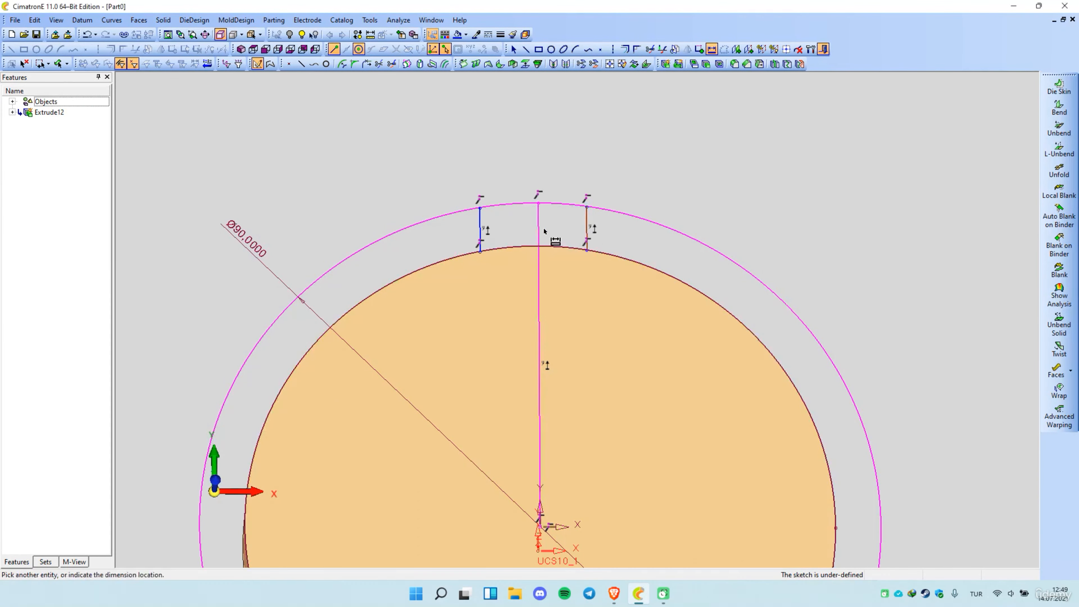
click(570, 240)
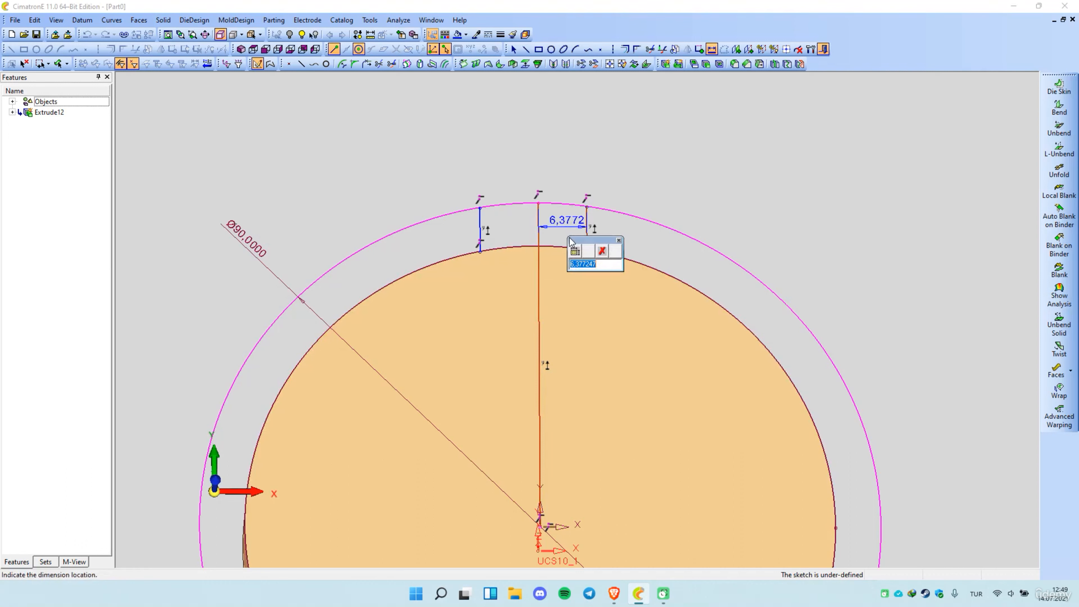
text(5)
key(Return)
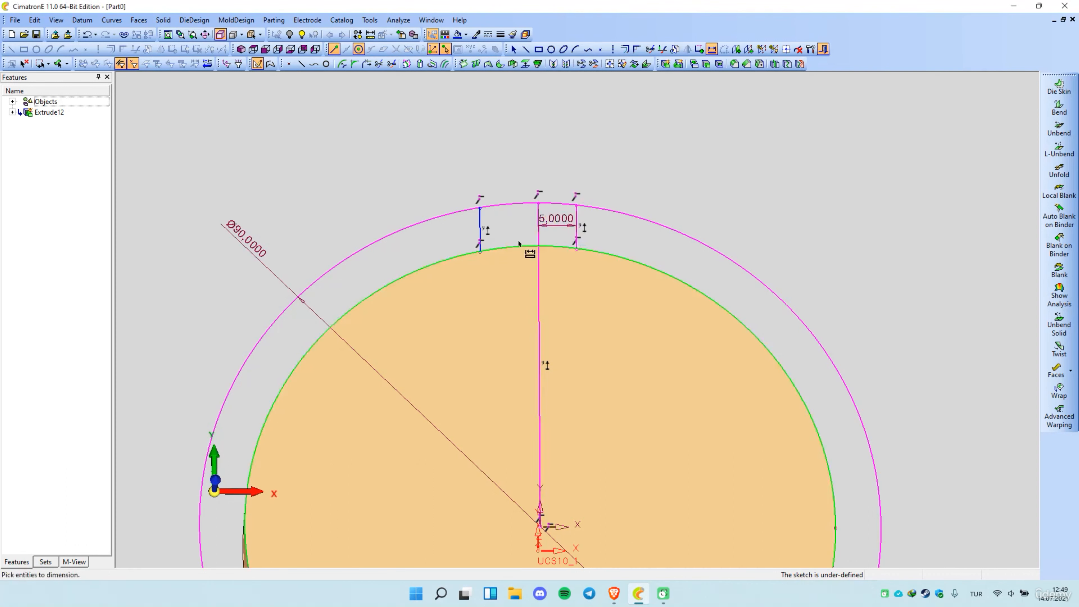
Dimension the short line left of the centre line at 5 mm from it
click(538, 231)
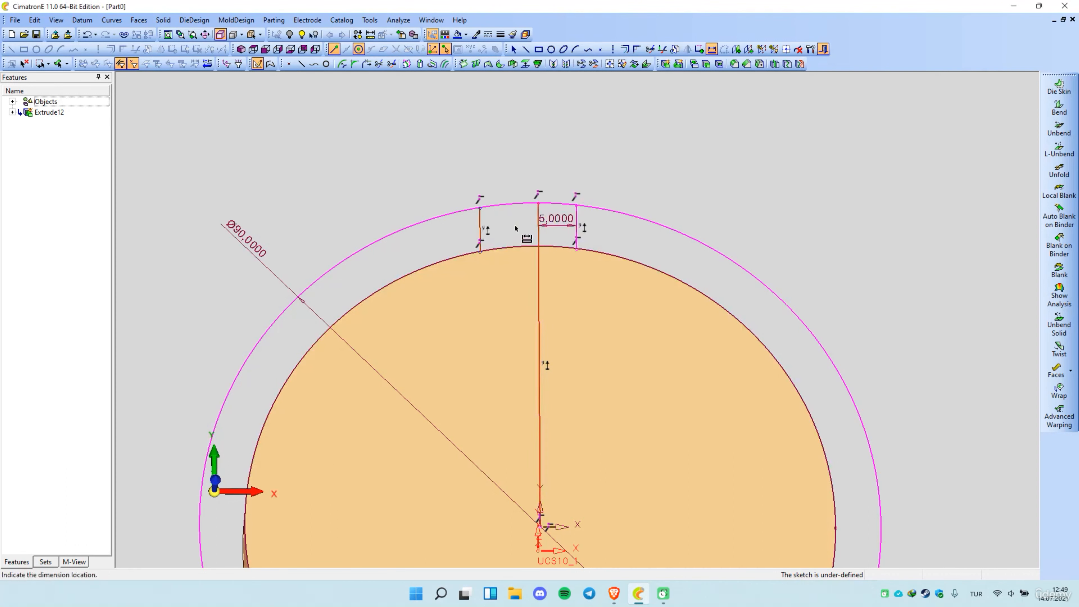
click(519, 233)
text(5)
key(Return)
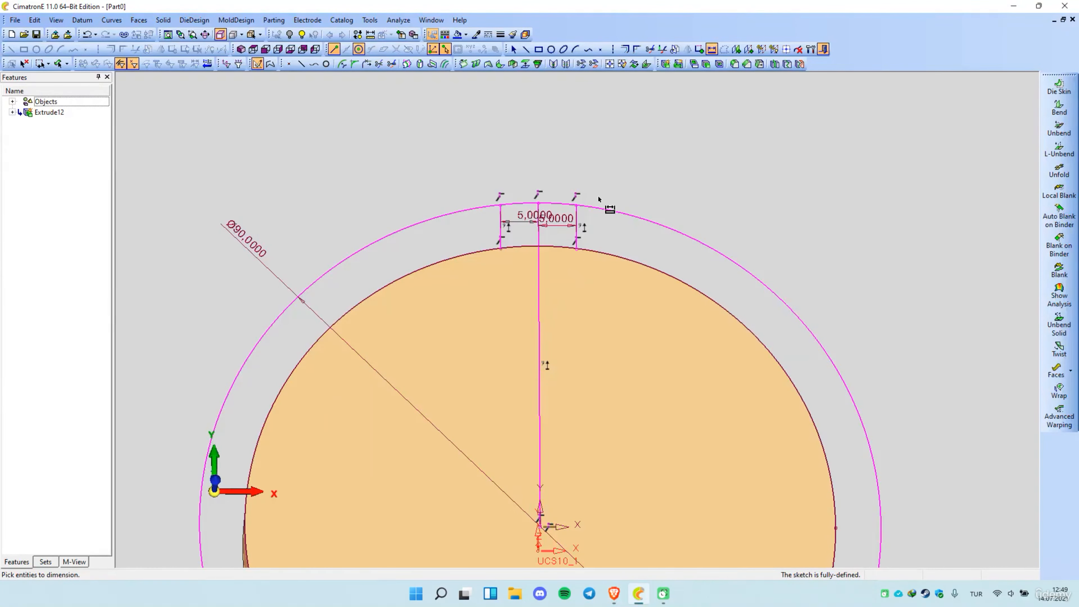
Trim away the centre line, the outer circle outside the two short lines and the diameter dimension, and exit the sketch
right_click(638, 187)
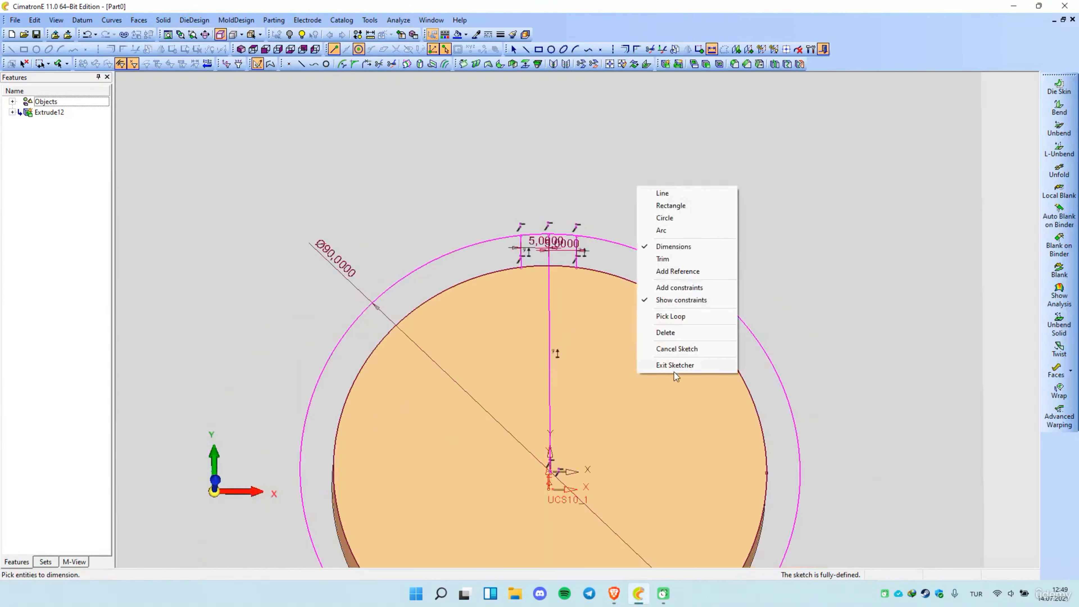
click(679, 261)
click(549, 280)
click(549, 255)
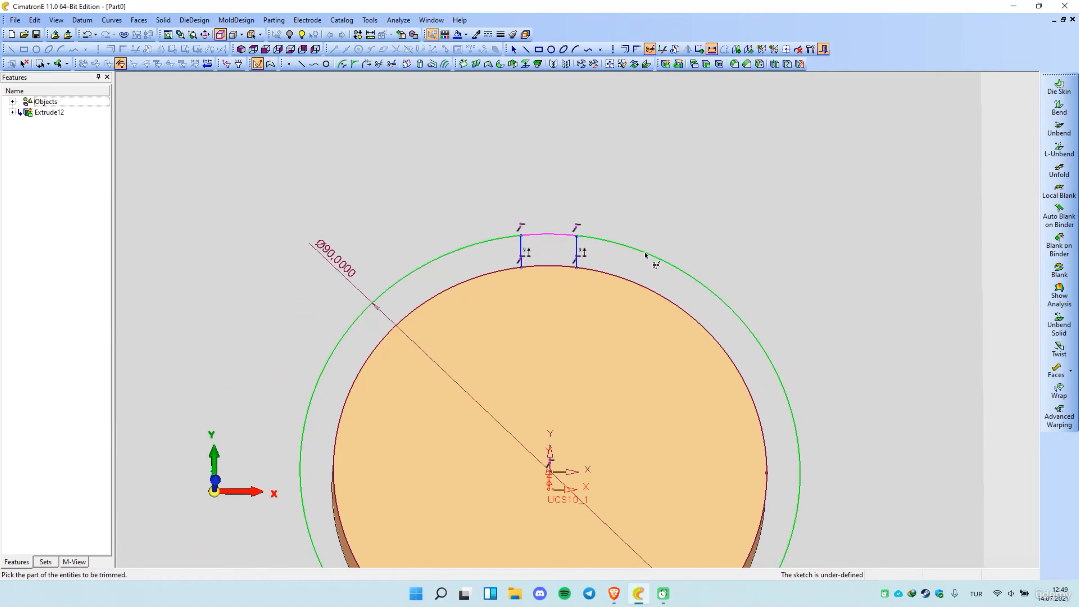
click(643, 260)
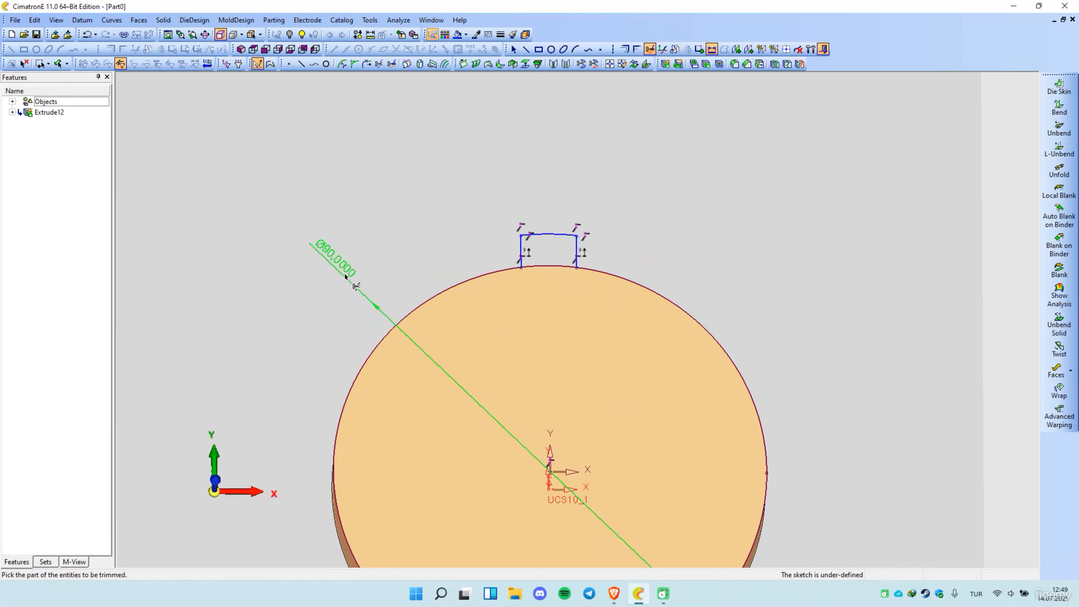
click(463, 388)
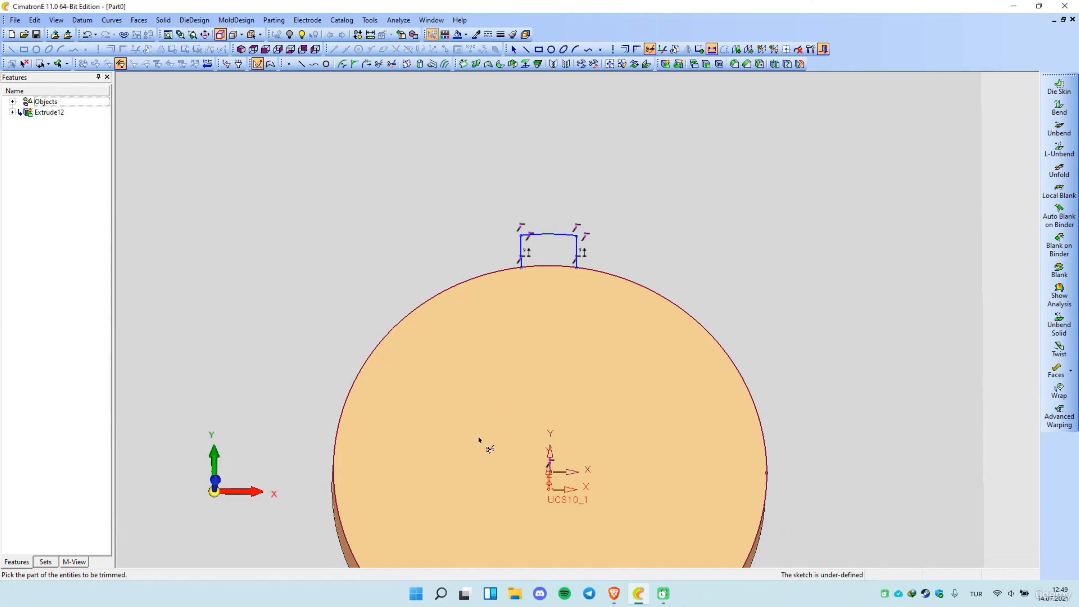
right_click(649, 189)
click(693, 366)
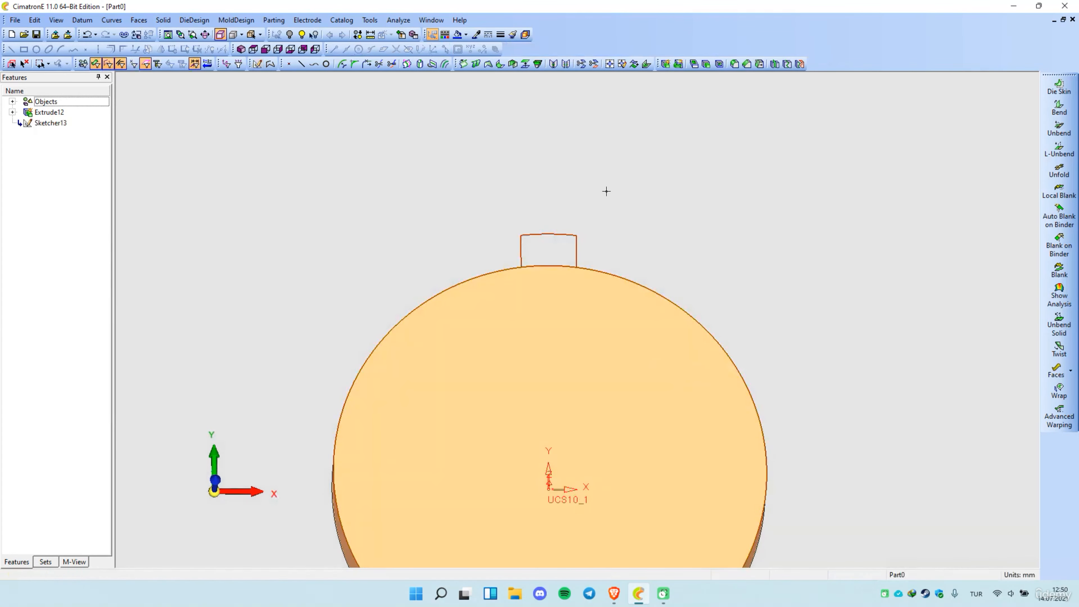
Edit Sketcher13 to trim the projected disc circle down to the arc between the two short lines, closing the tab profile
middle_drag(597, 219, 298, 150)
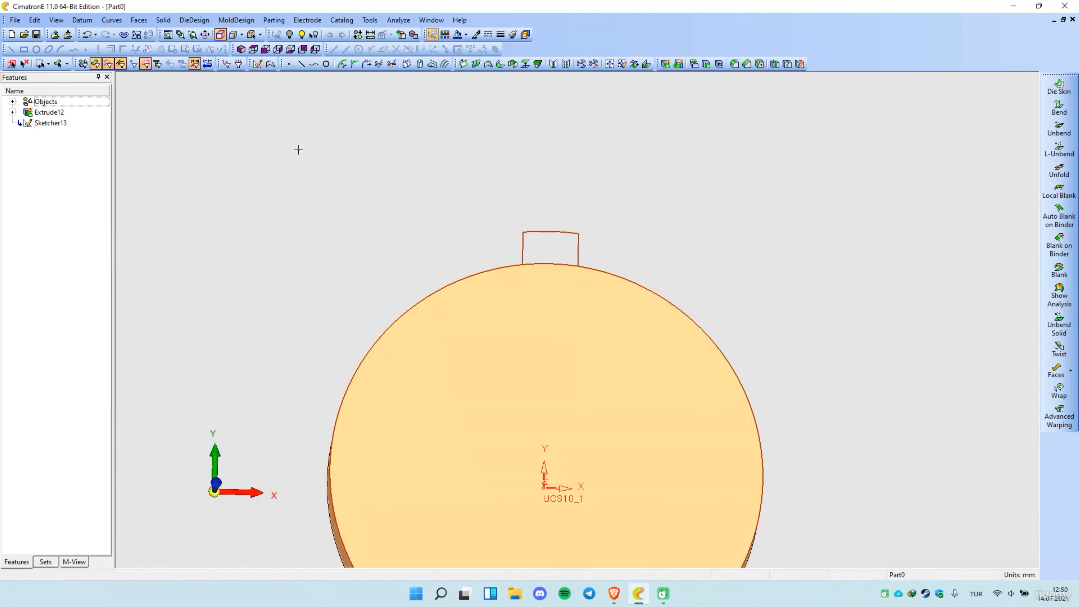
right_click(50, 120)
click(146, 106)
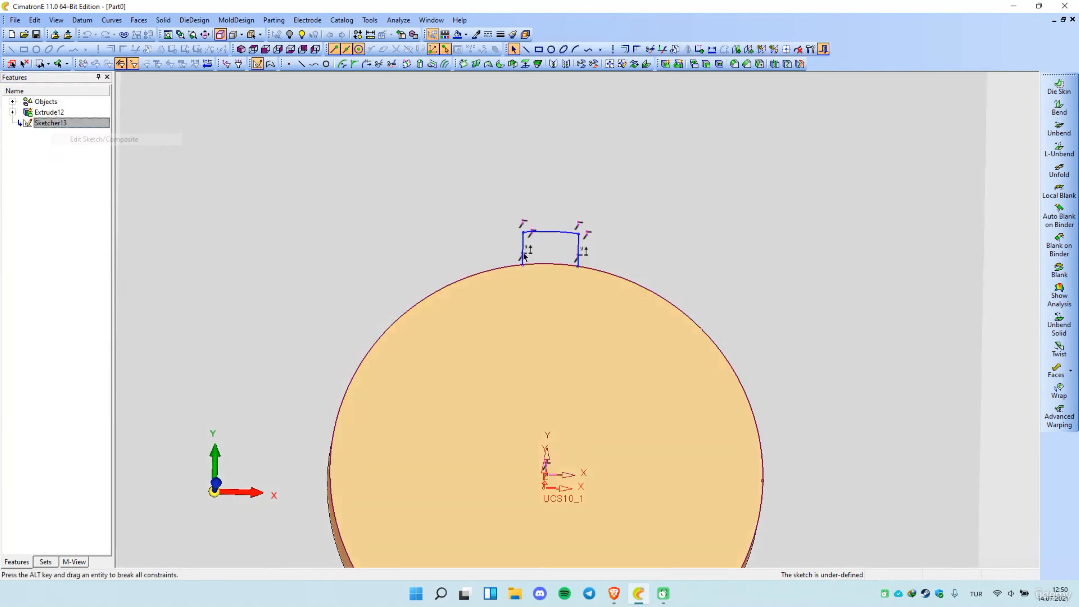
right_click(709, 214)
click(741, 288)
click(694, 324)
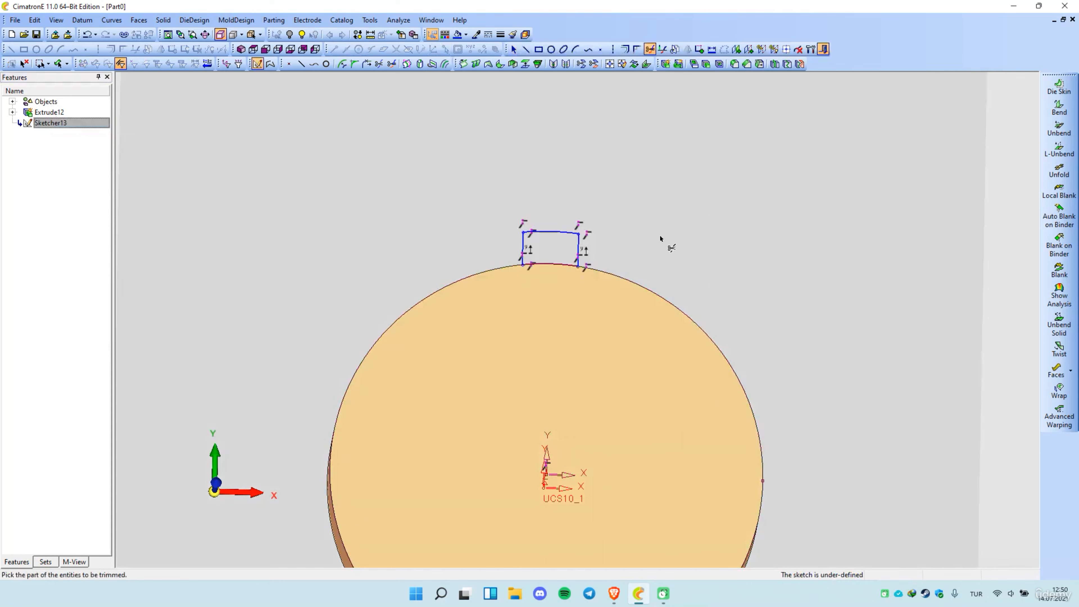
mouse_move(388, 226)
middle_down()
mouse_move(354, 192)
mouse_move(374, 195)
mouse_move(363, 200)
middle_up()
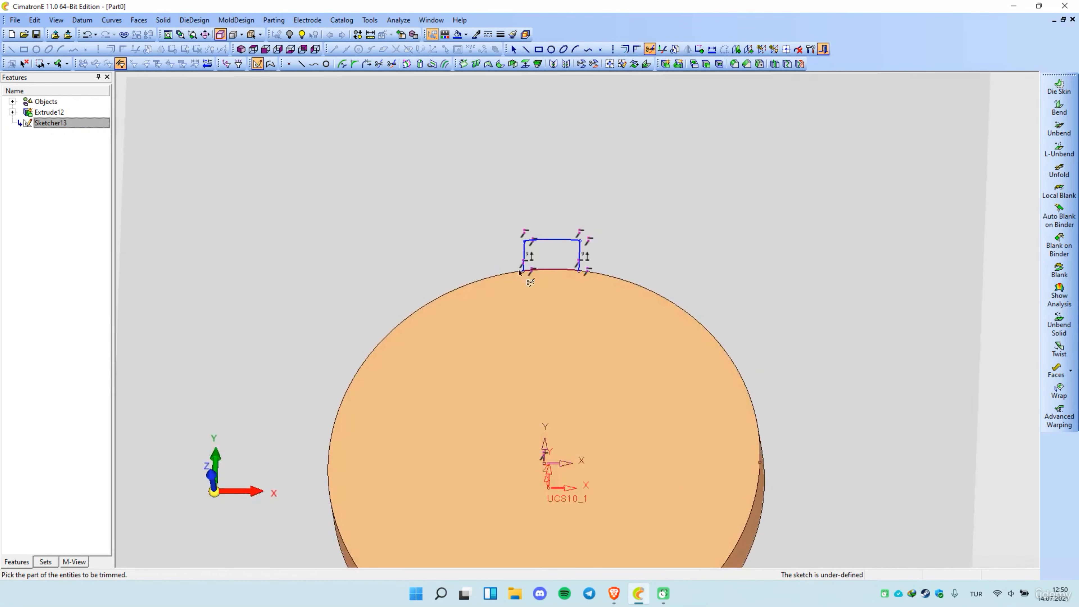
right_click(414, 199)
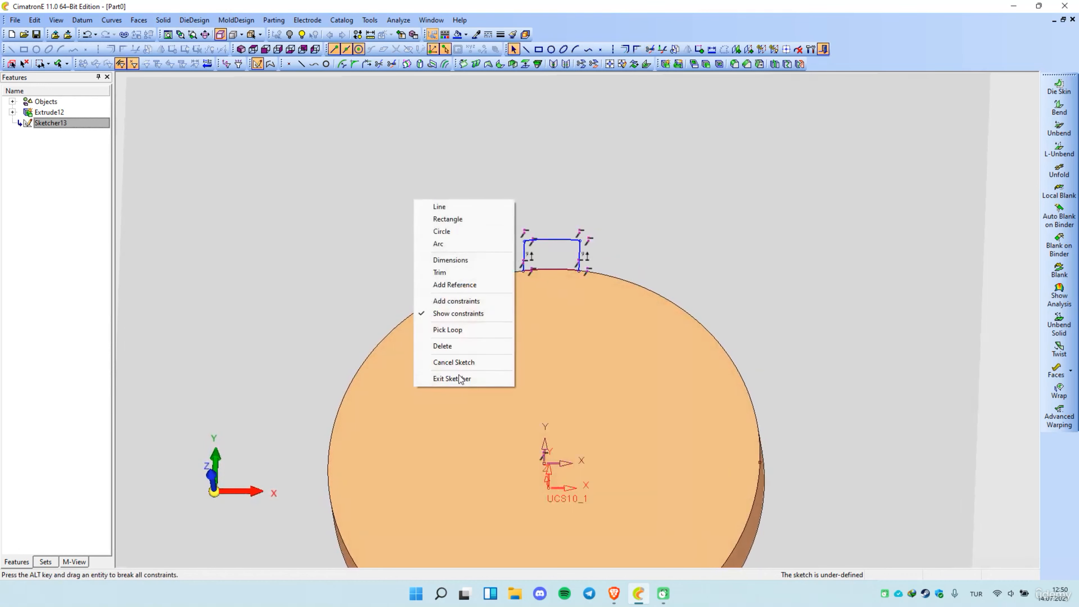
click(462, 383)
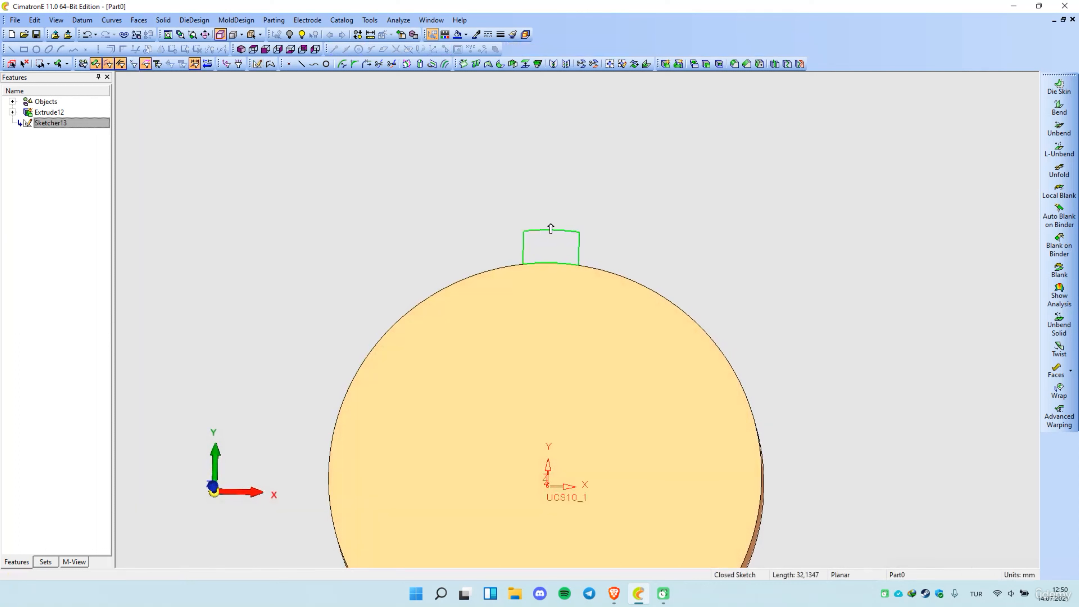
Set up a radial array copy of the closed tab sketch around the disc's central axis
click(577, 235)
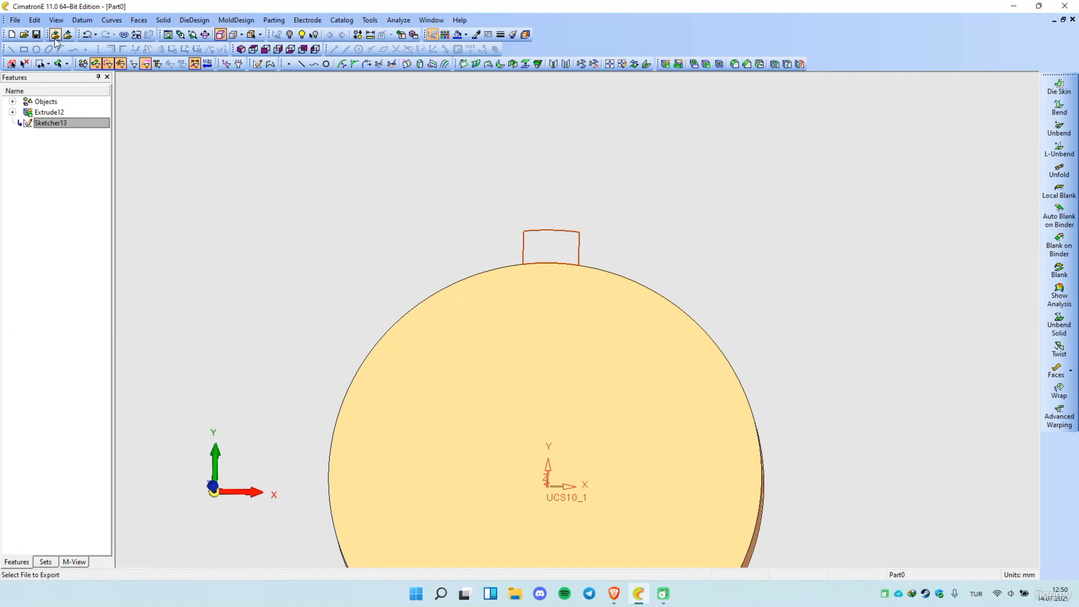
click(35, 20)
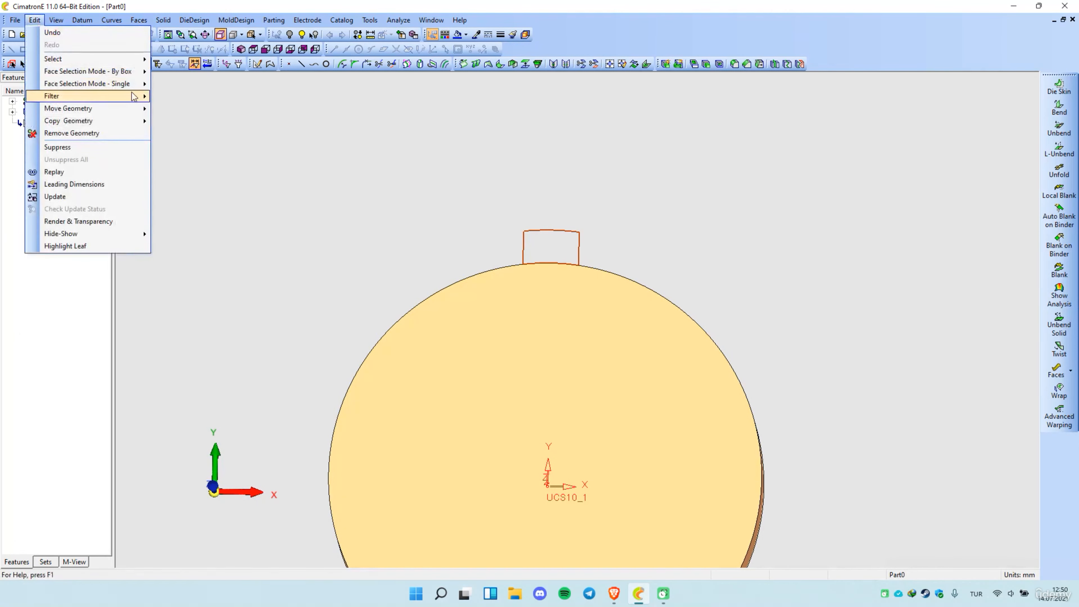
mouse_move(141, 126)
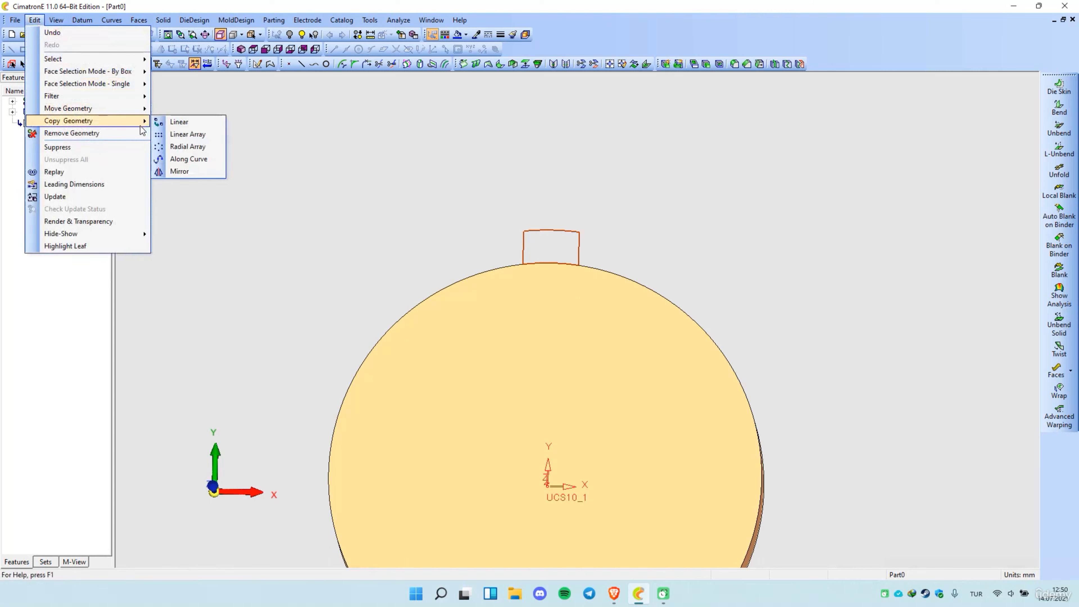
click(182, 147)
scroll(442, 241, down, 3)
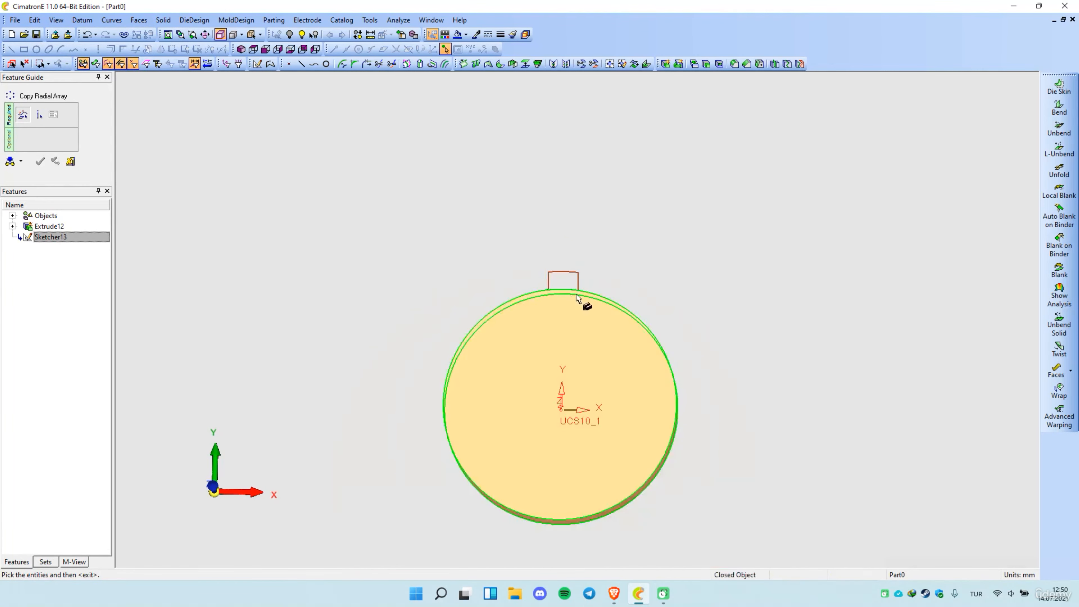
click(577, 290)
middle_click(607, 255)
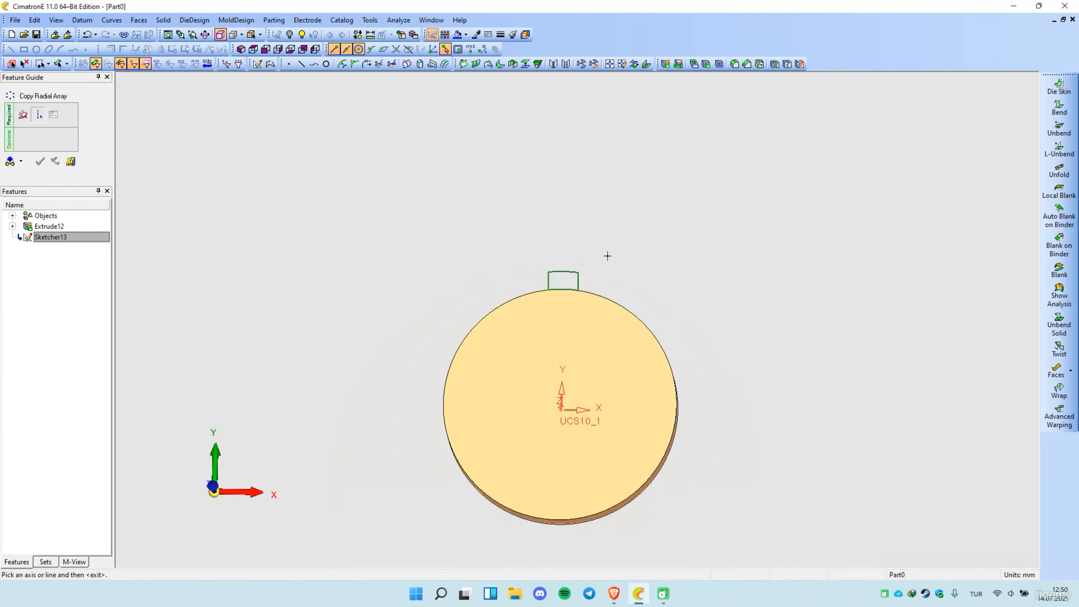
click(625, 307)
middle_click(624, 307)
Set the radial array's angle to 22.5 degrees and its count to 16, and create the copies
click(168, 118)
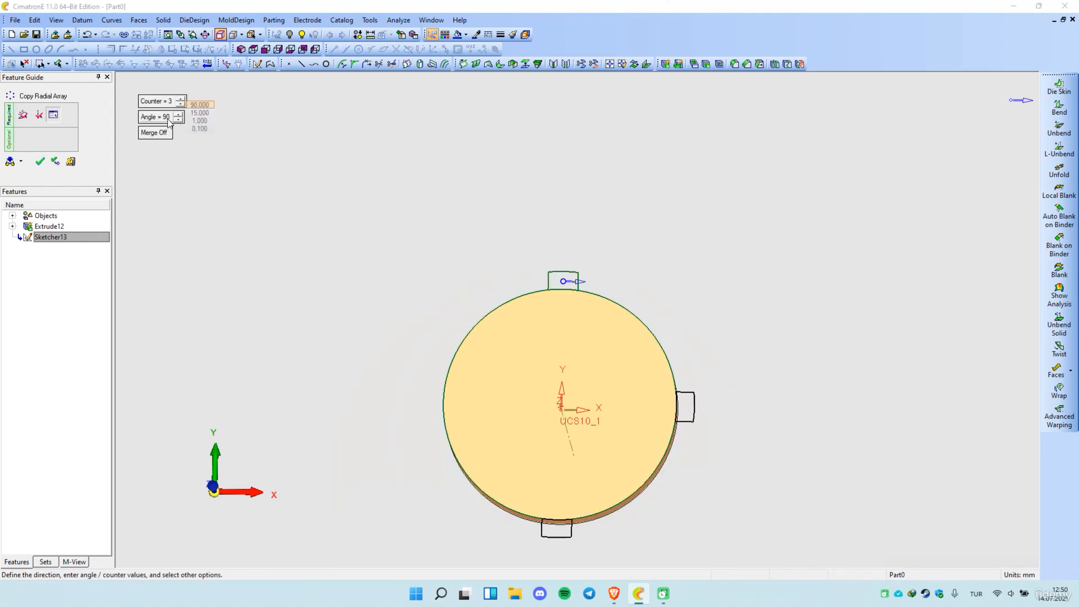
text(22.5)
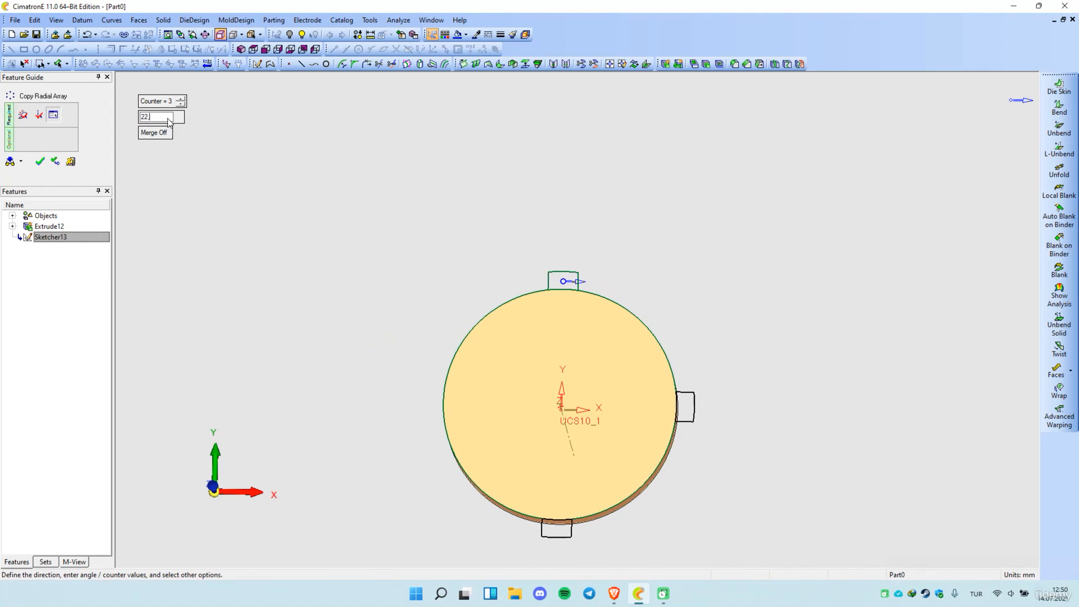
key(Return)
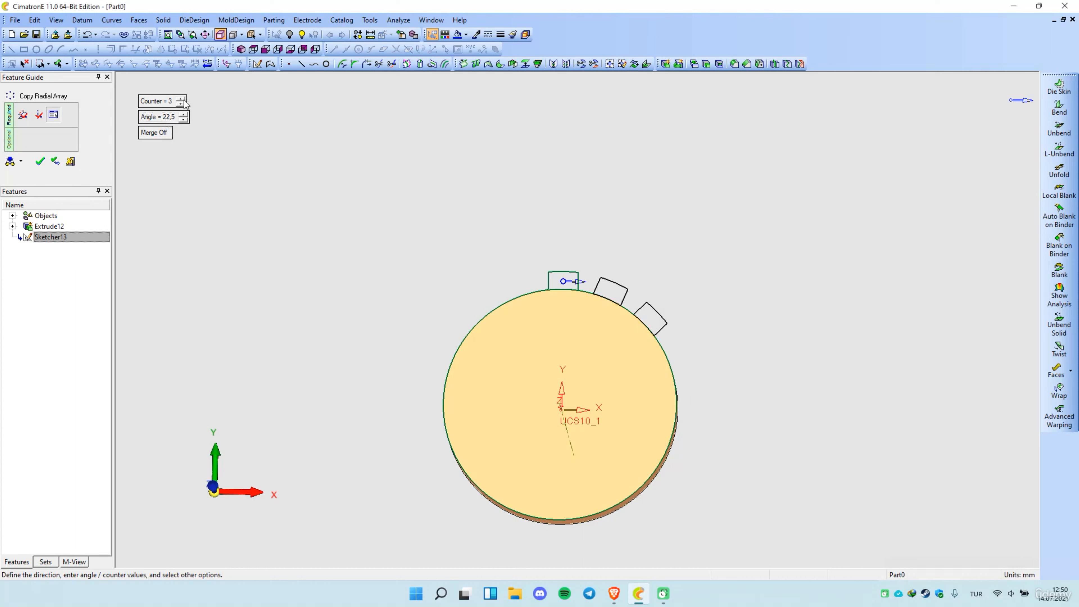
click(181, 99)
click(182, 98)
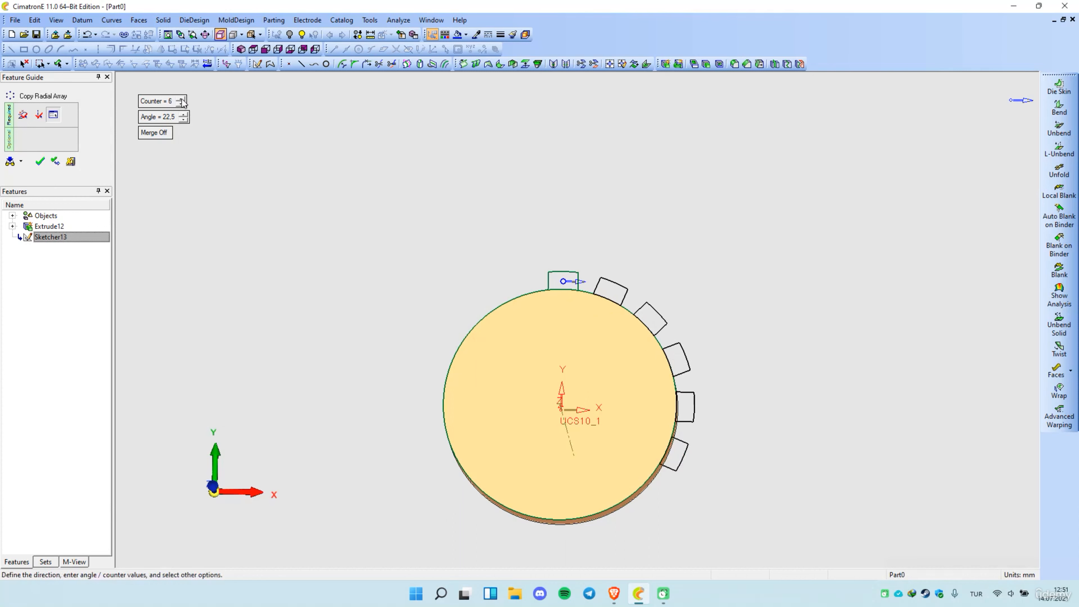
click(182, 99)
click(183, 99)
click(184, 98)
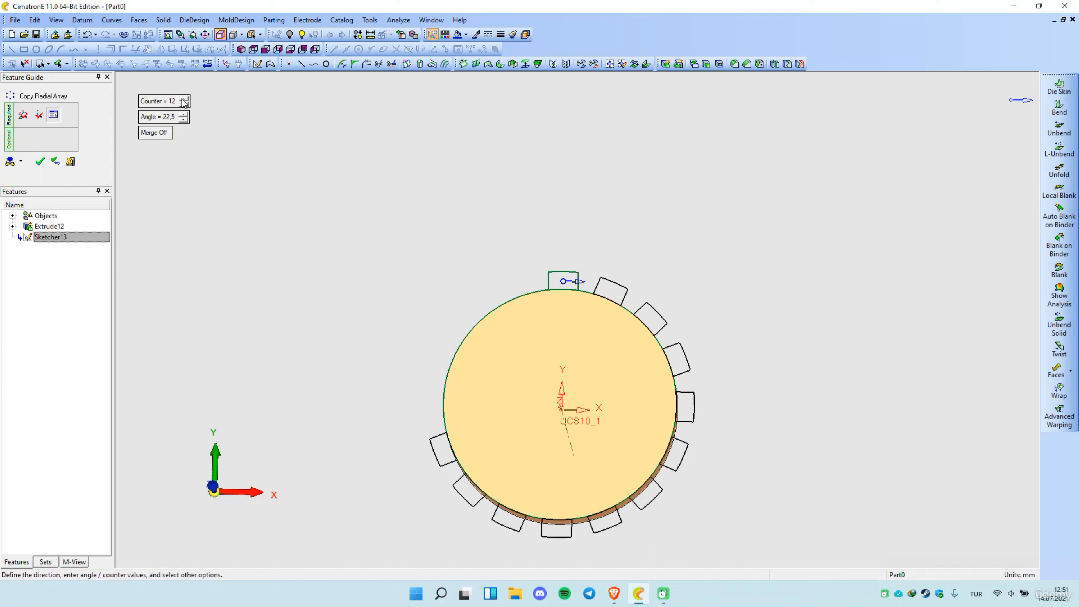
click(183, 99)
click(183, 99)
click(184, 99)
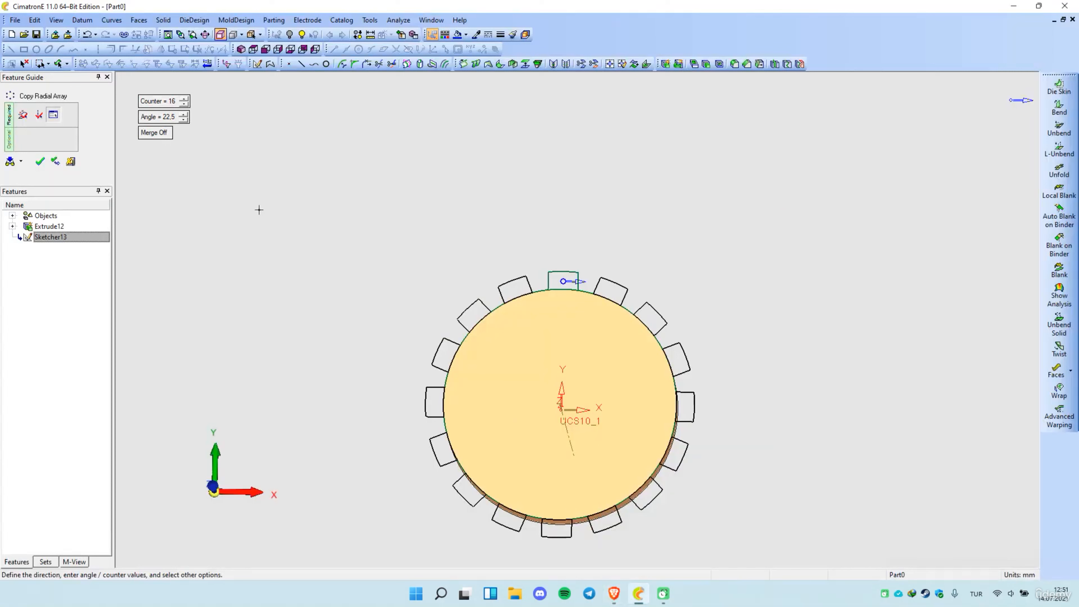
right_click(322, 214)
click(323, 214)
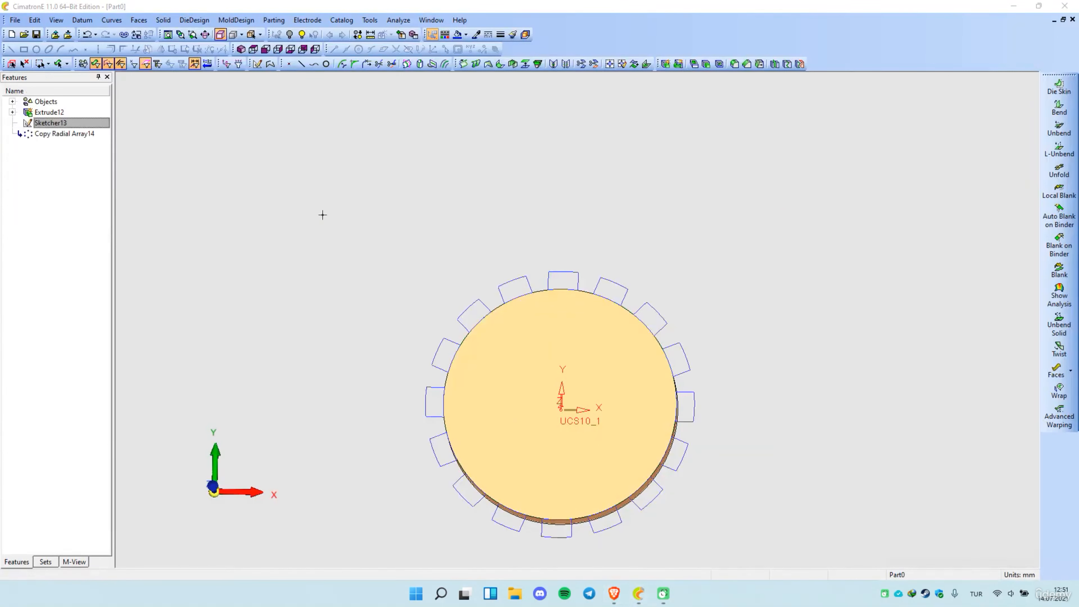
Add an extrusion of the original tab sketch, one side by reference, up to the disc's opposite flat face
click(563, 278)
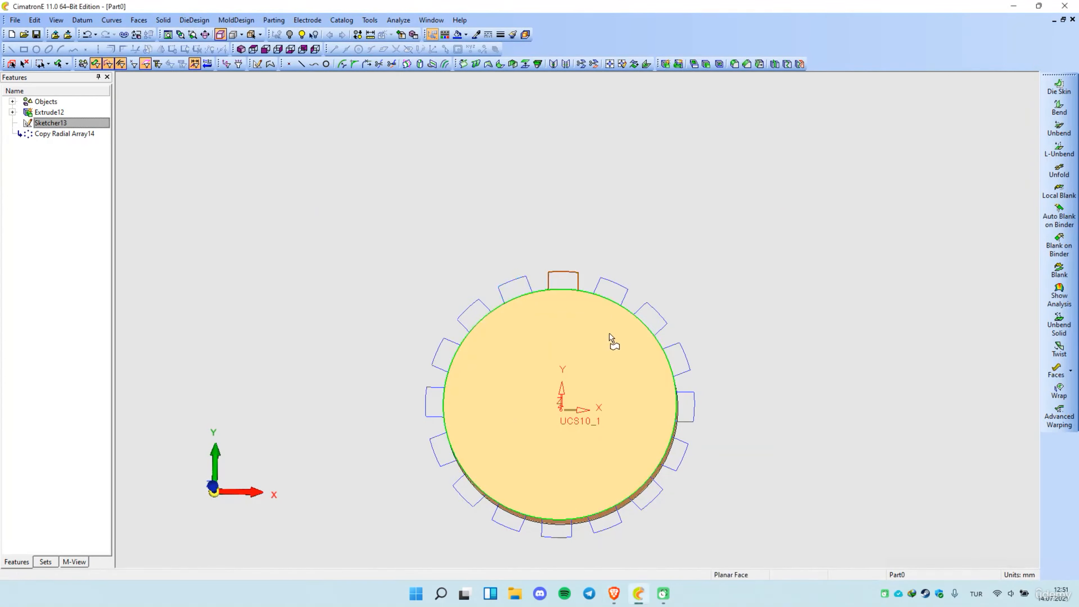
middle_drag(609, 340, 502, 334)
middle_drag(652, 298, 425, 276)
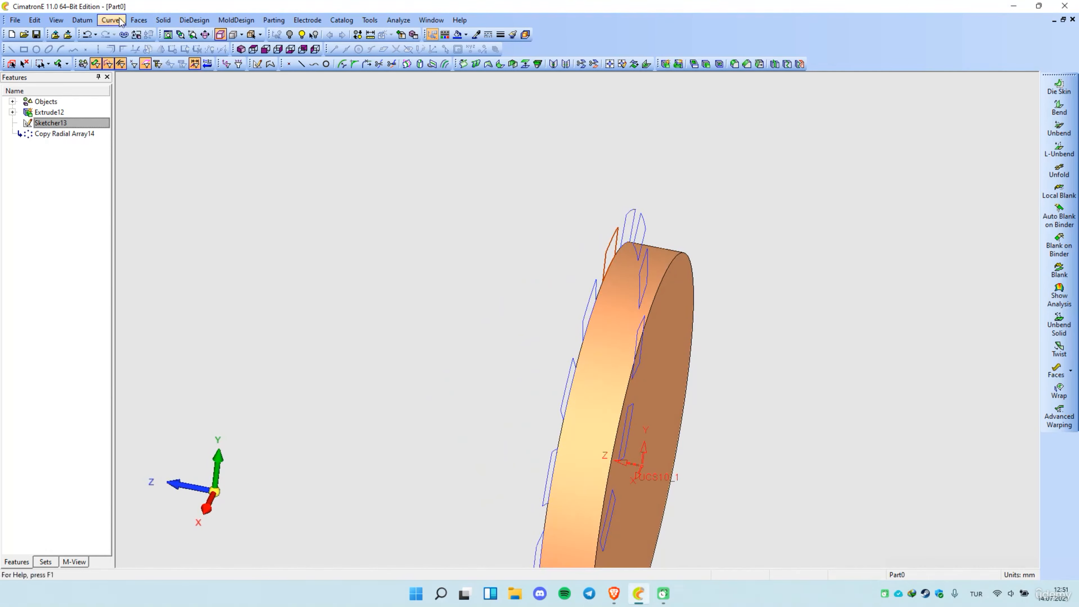
right_click(377, 162)
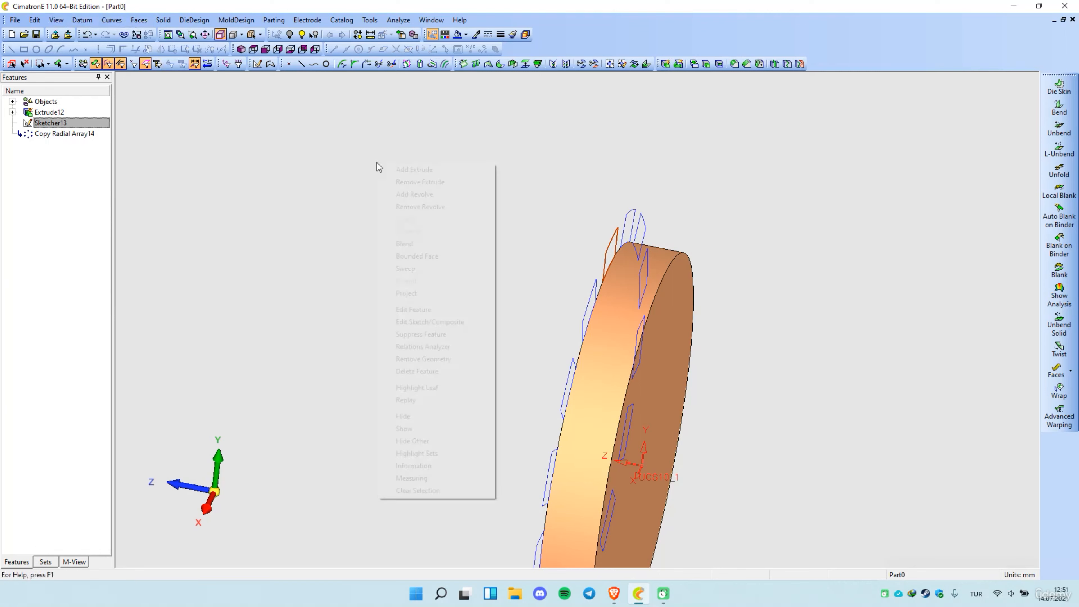
click(396, 170)
click(591, 250)
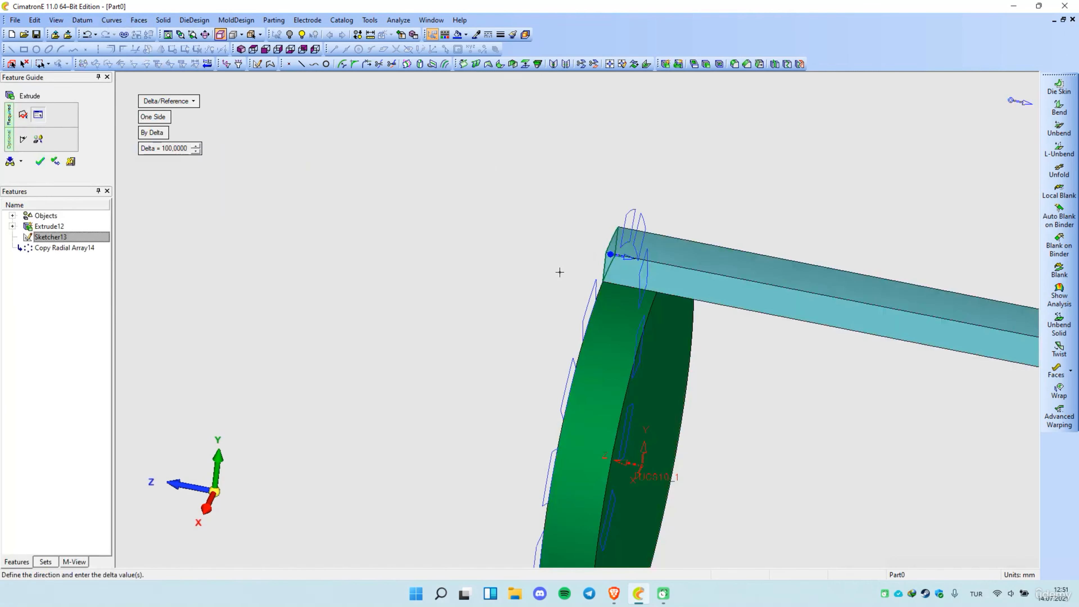
click(156, 133)
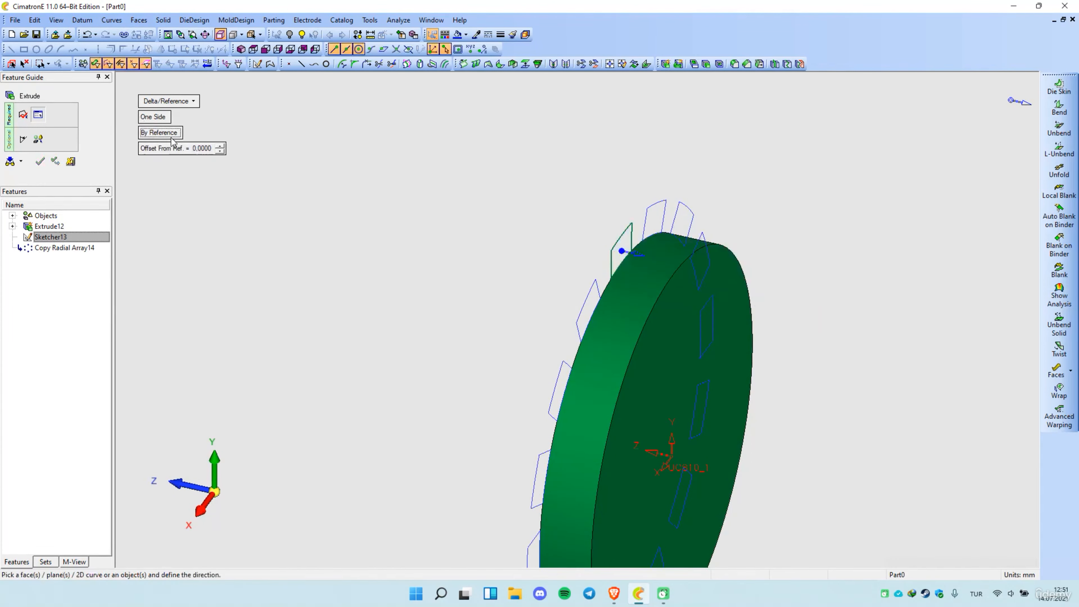
click(725, 320)
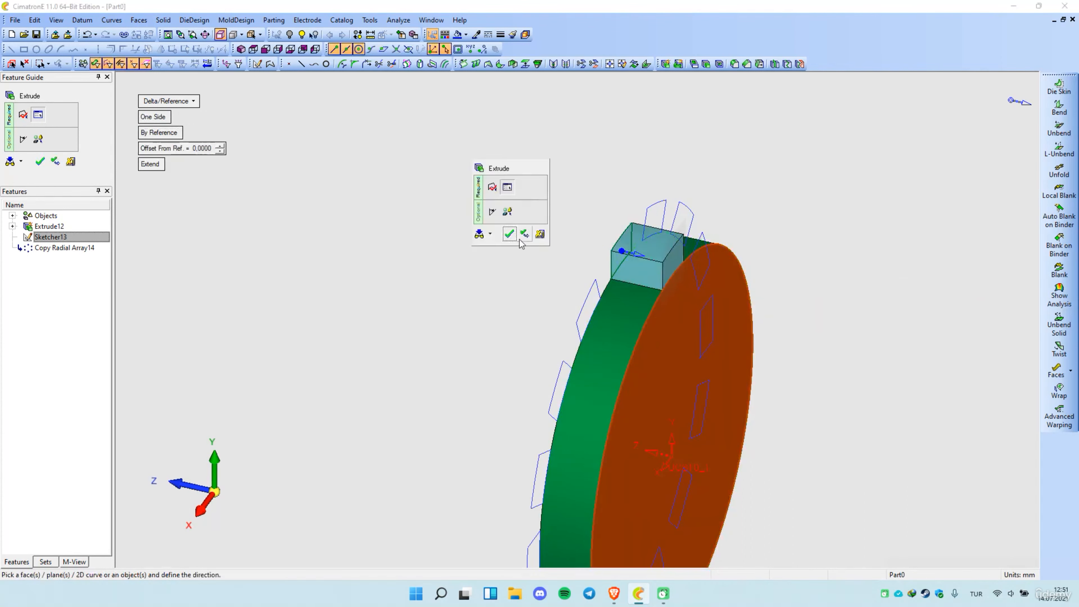
click(519, 238)
Extrude the copied tab profiles around the disc by reference up to its opposite face, completing the ring of teeth
click(591, 294)
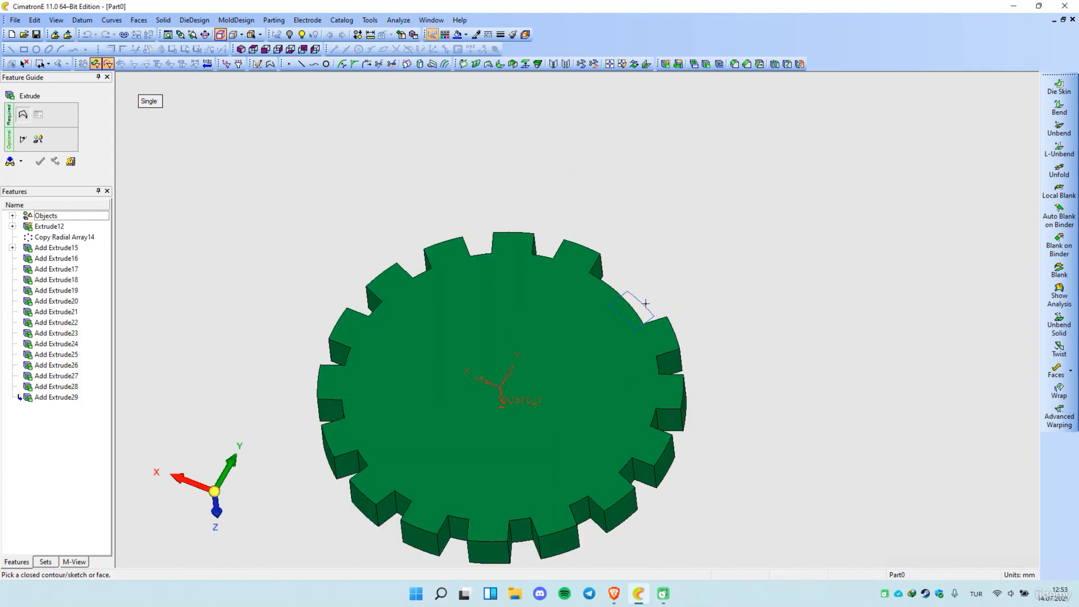
click(646, 303)
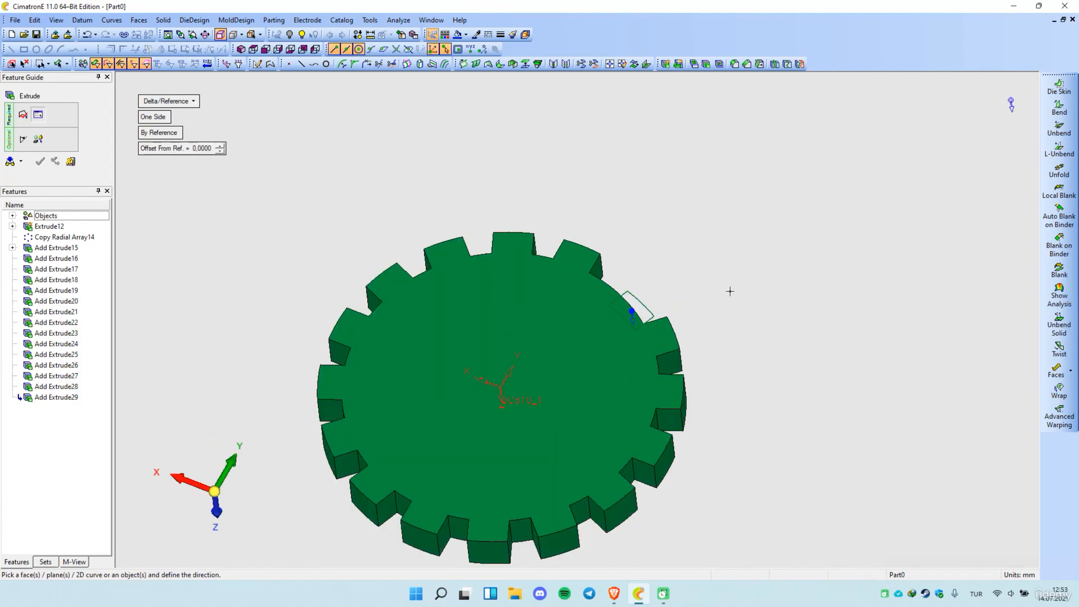
click(691, 306)
click(764, 310)
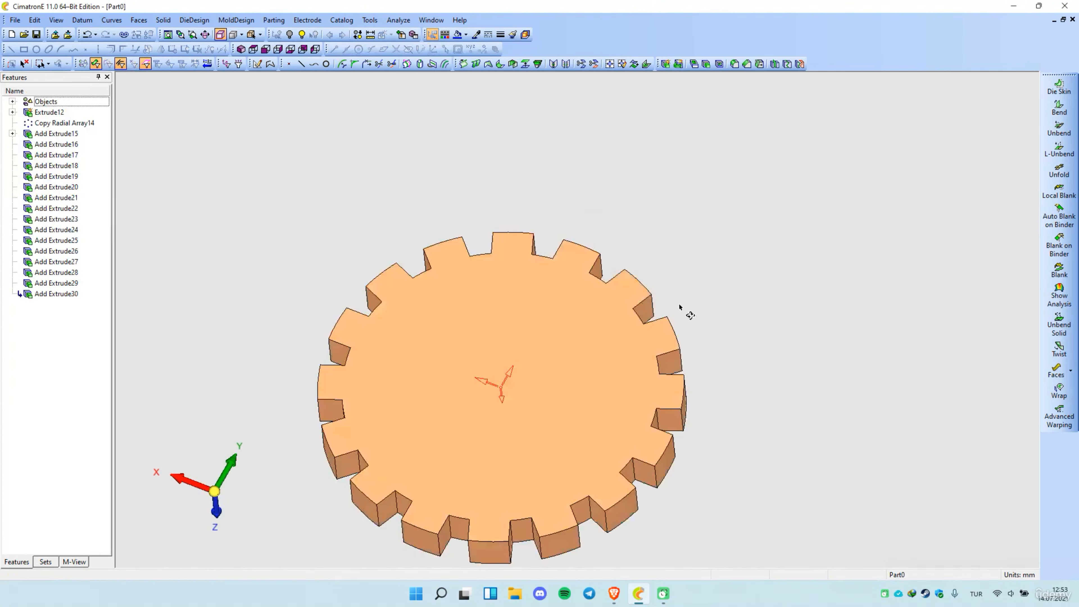
Sketch a 50 mm diameter circle at the centre of the toothed disc's flat face and exit the sketch
middle_drag(686, 308, 585, 373)
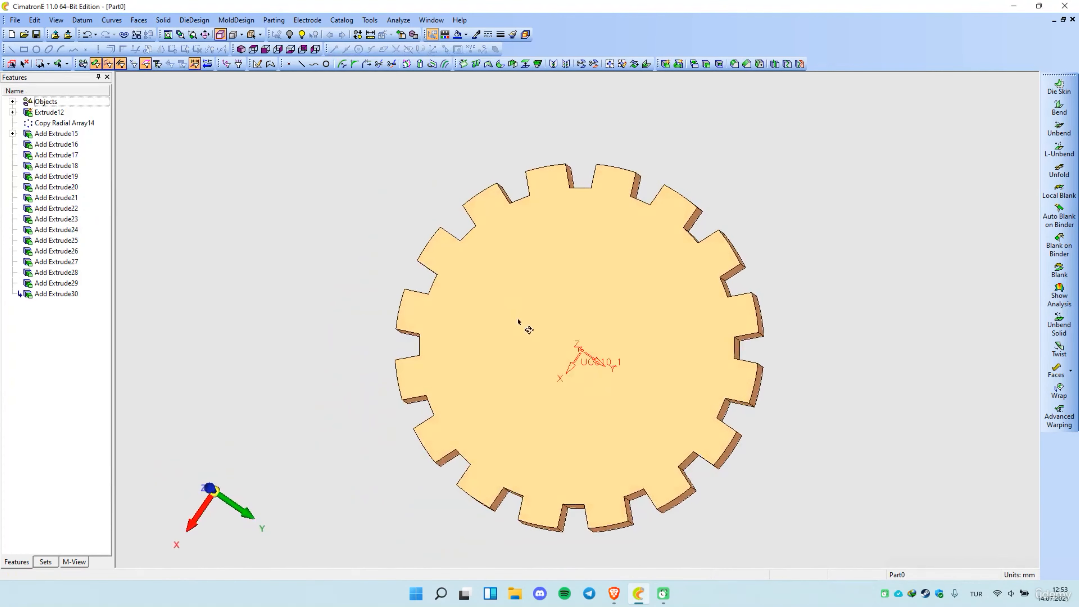
scroll(519, 321, down, 2)
middle_drag(519, 321, 585, 331)
scroll(583, 361, up, 2)
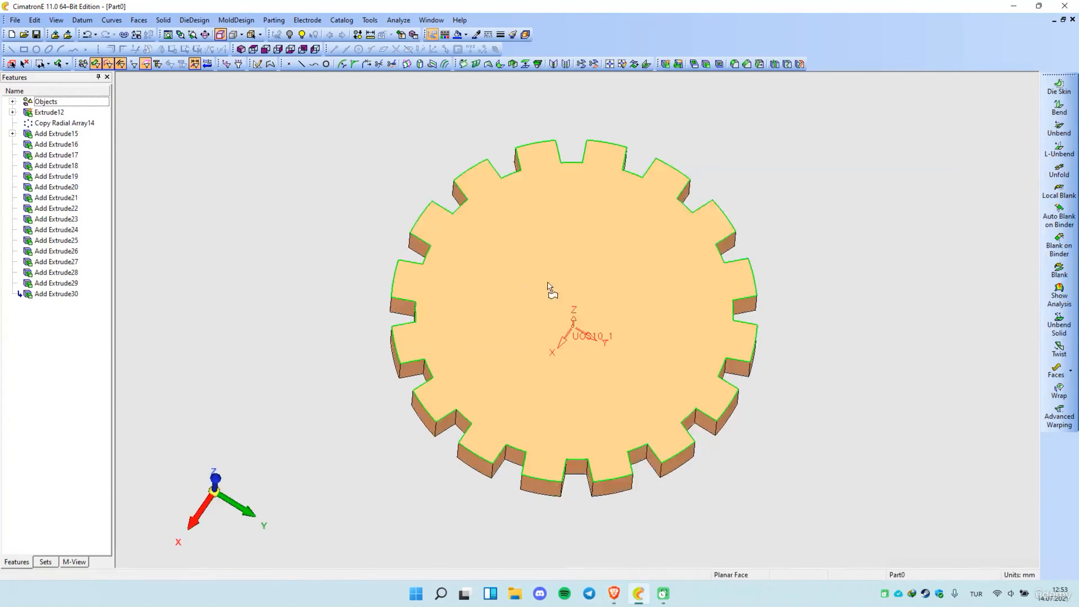
click(561, 255)
right_click(560, 244)
click(603, 249)
right_click(601, 232)
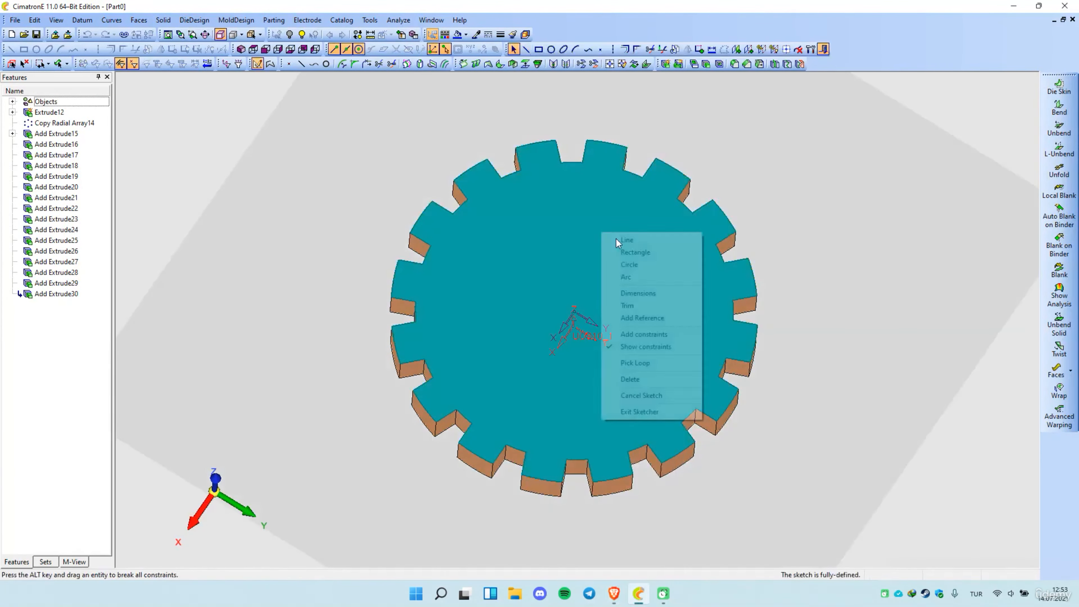
click(636, 263)
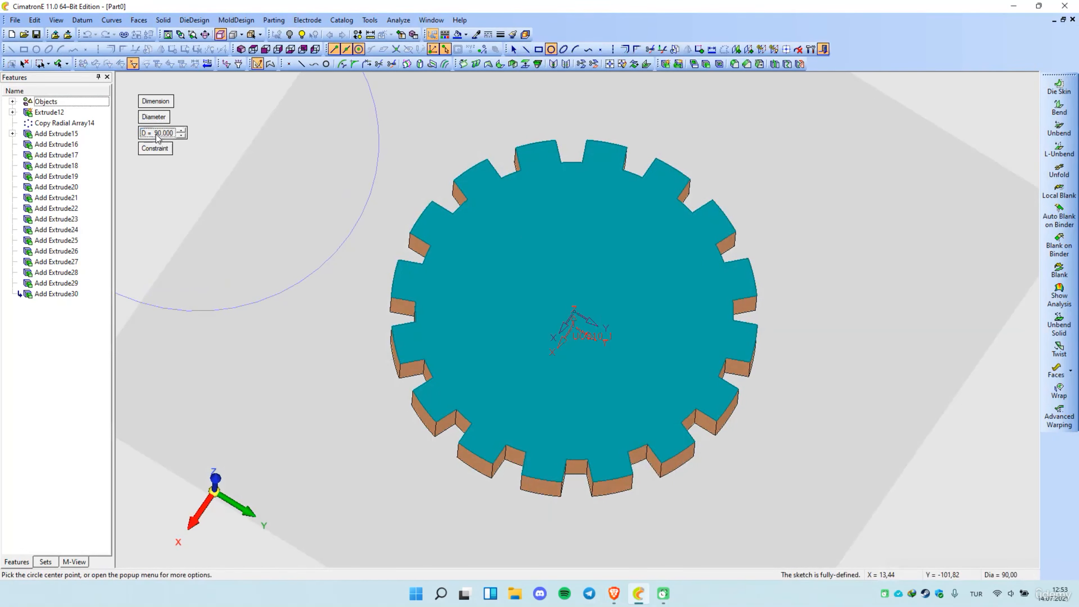
click(156, 135)
key(Return)
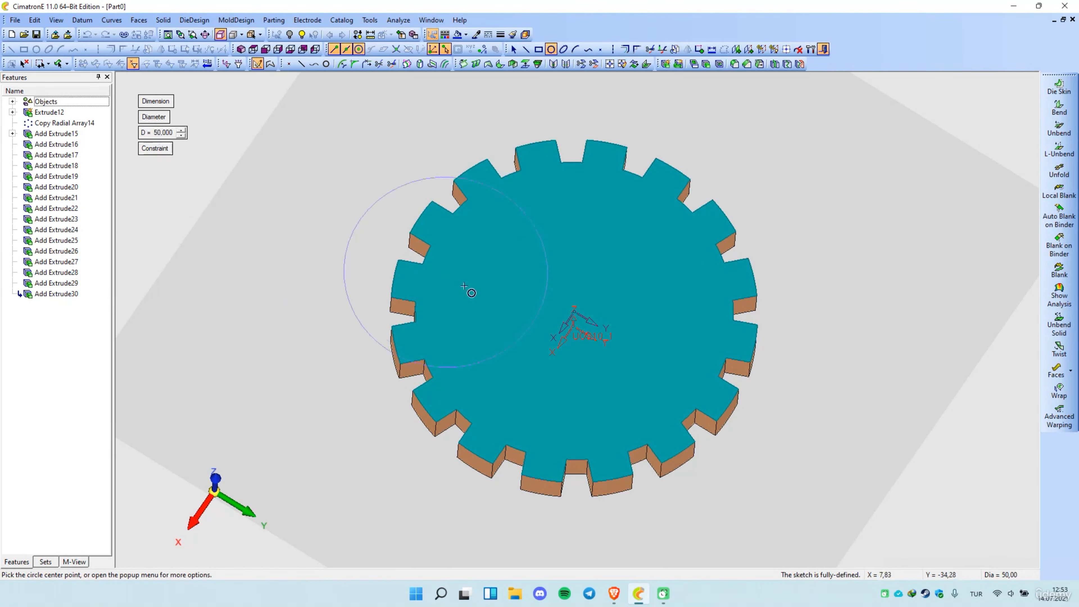
click(573, 312)
right_click(272, 179)
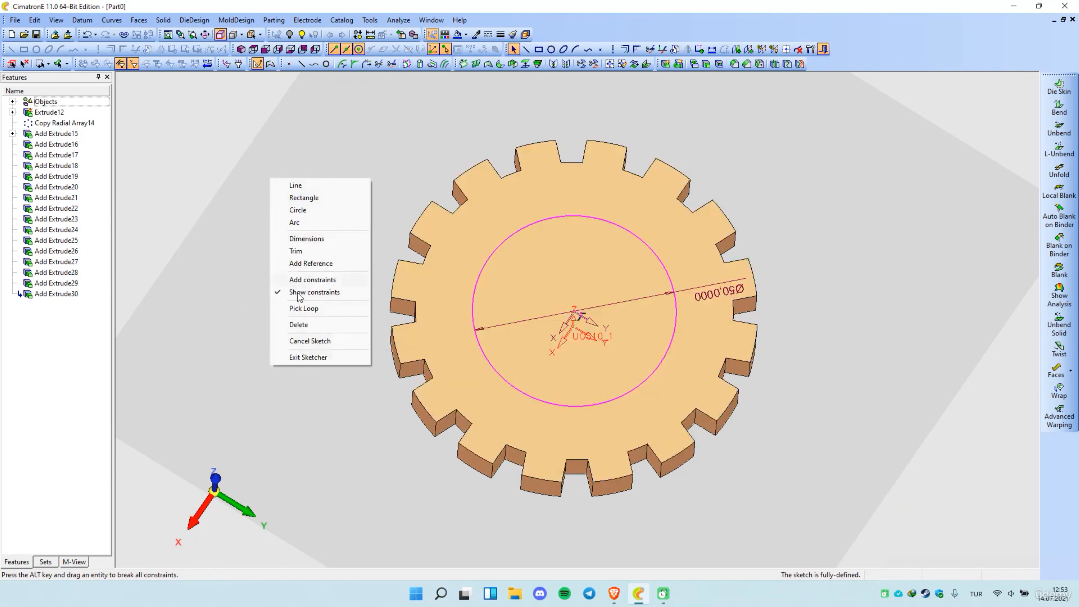
click(308, 358)
Cut the centre hole through the toothed disc with a one-sided Remove Extrude of the circle, using a delta of 100 mm
right_click(327, 189)
click(353, 197)
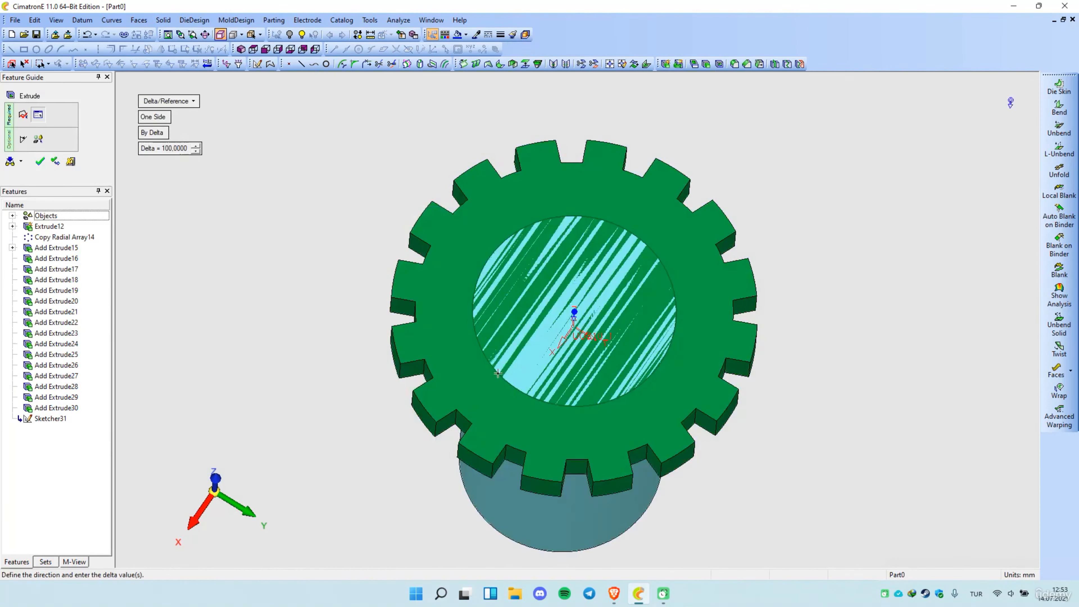
middle_click(359, 271)
middle_drag(353, 393, 746, 363)
middle_drag(686, 338, 549, 372)
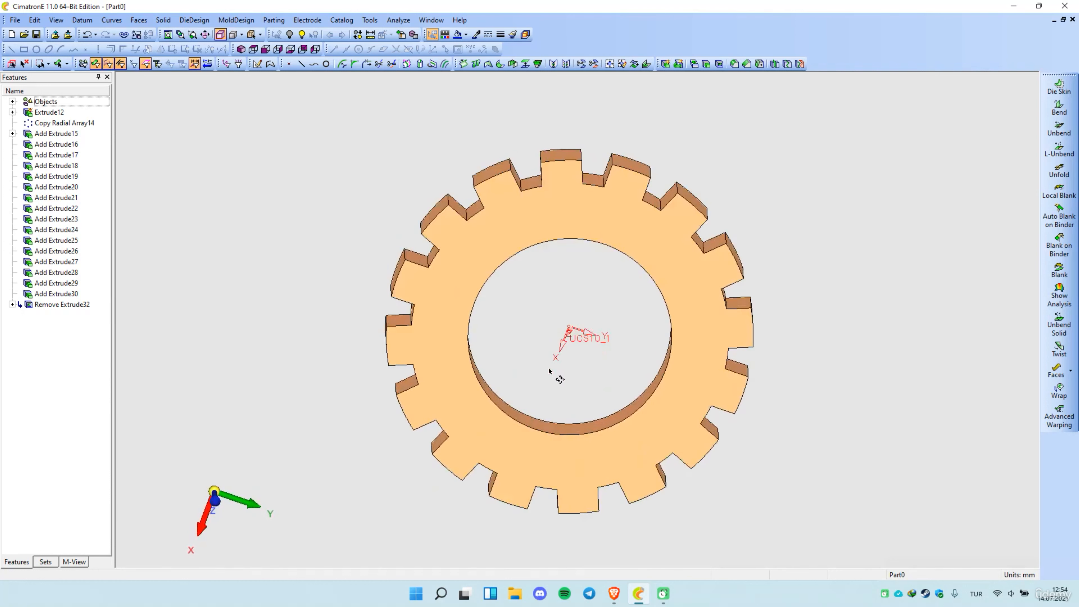